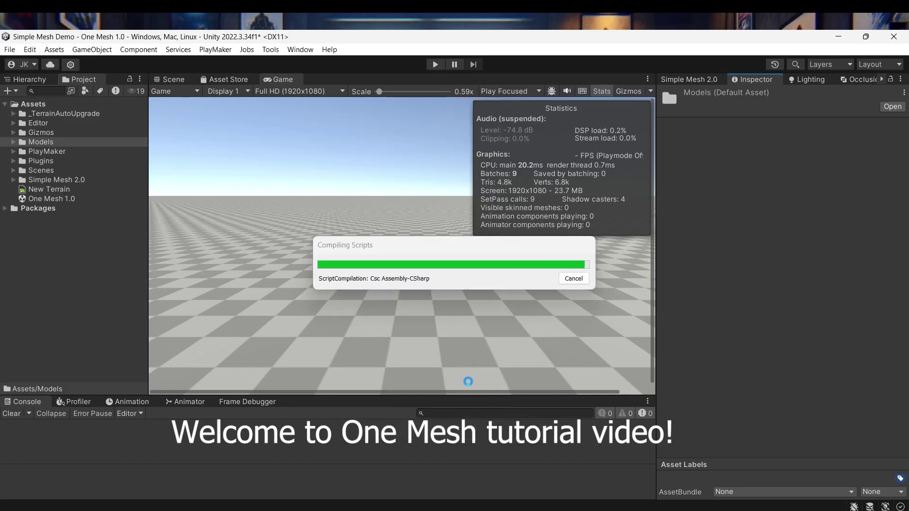
Step: Open the One Mesh 1.0 tool and dock its window alongside the Inspector
left_click(271, 49)
mouse_move(305, 67)
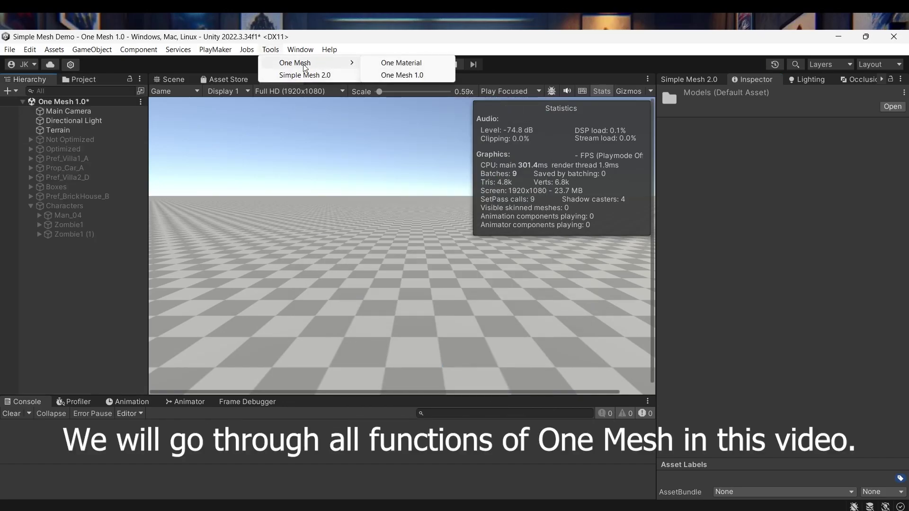
left_click(387, 76)
left_click_drag(413, 97, 707, 83)
Step: Open the One Material tool and dock its window beside One Mesh 1.0
left_click(270, 49)
mouse_move(254, 53)
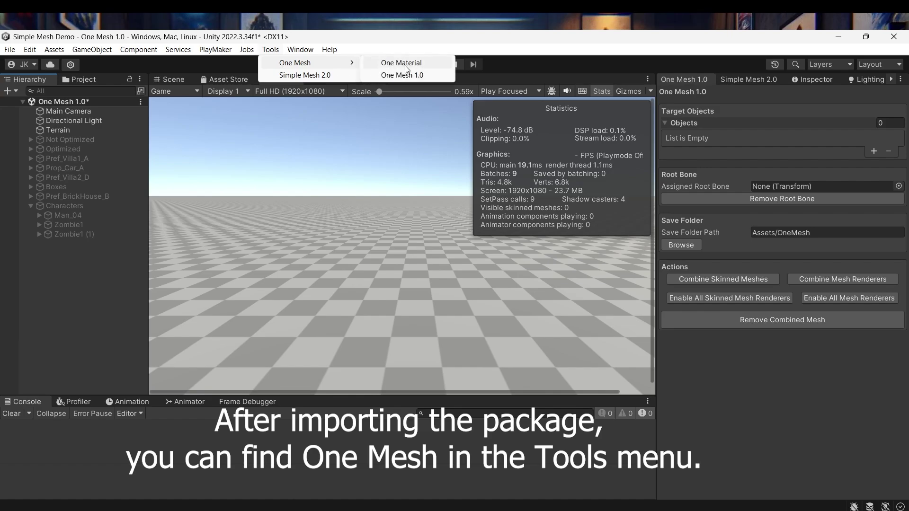
left_click(401, 62)
left_click_drag(388, 80, 729, 84)
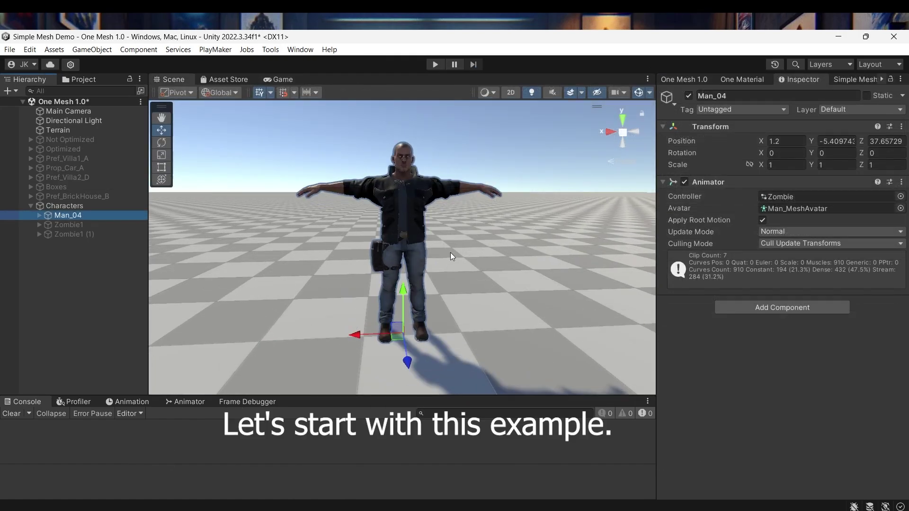
Step: Add the Man_04 character to One Mesh's target objects
left_click(264, 79)
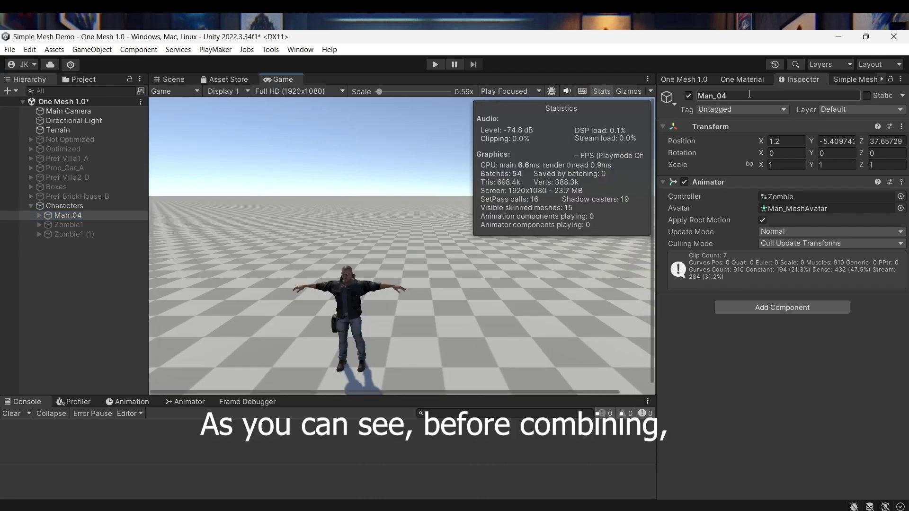
left_click(691, 79)
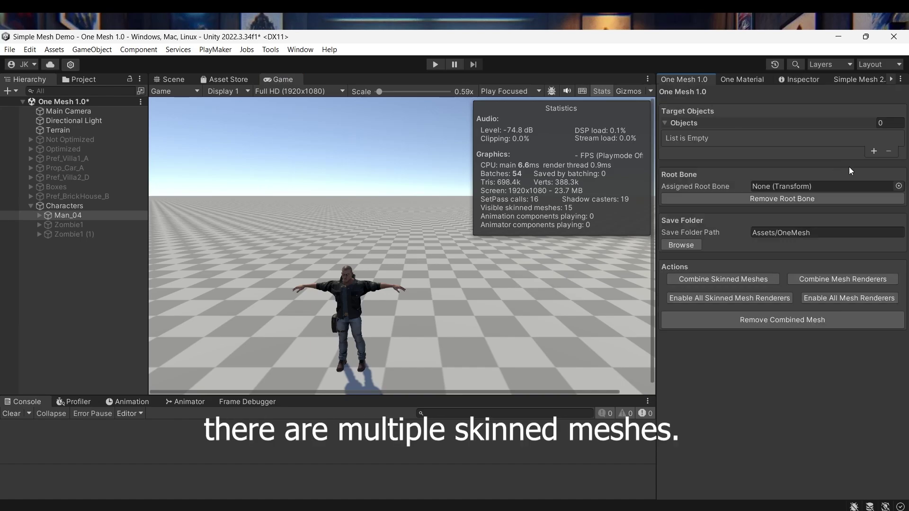
left_click_drag(48, 215, 786, 138)
Step: Assign Man_04's root transform as the root bone and combine the character's skinned meshes
left_click(39, 215)
left_click(61, 372)
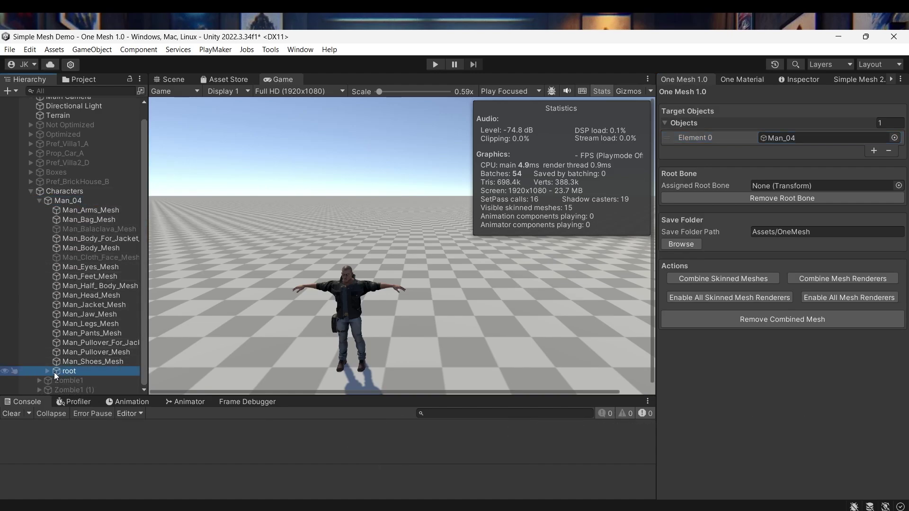
left_click_drag(54, 372, 775, 188)
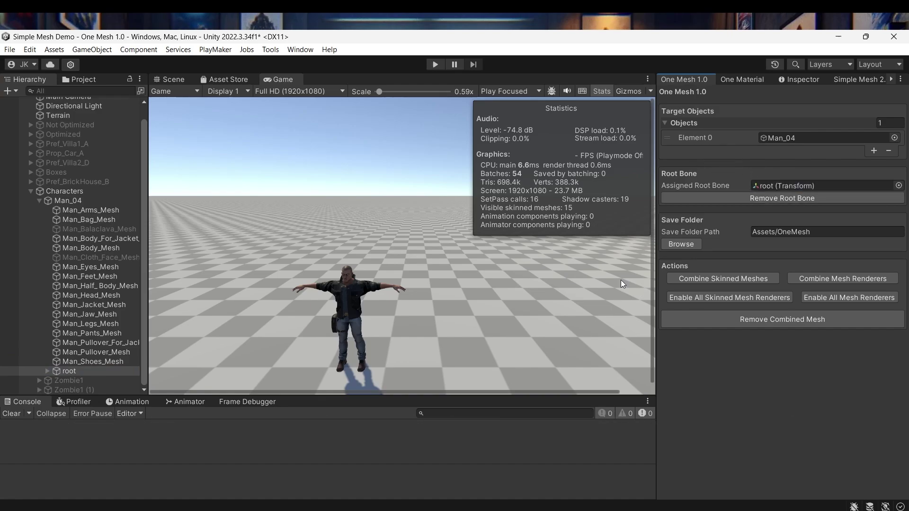
left_click(728, 281)
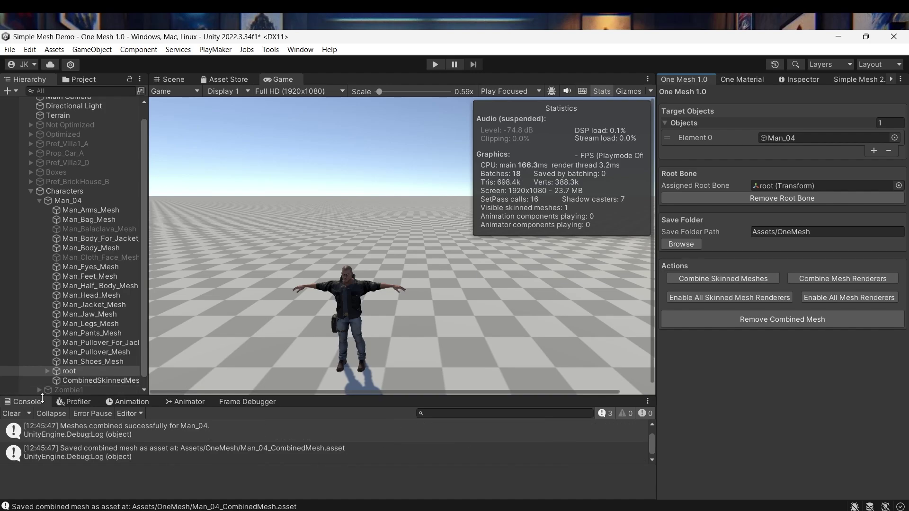
Step: Examine the combined skinned mesh under Man_04 in the Scene and Game views, including its materials
left_click(93, 380)
scroll(368, 298, "up", 3)
scroll(368, 308, "down", 3)
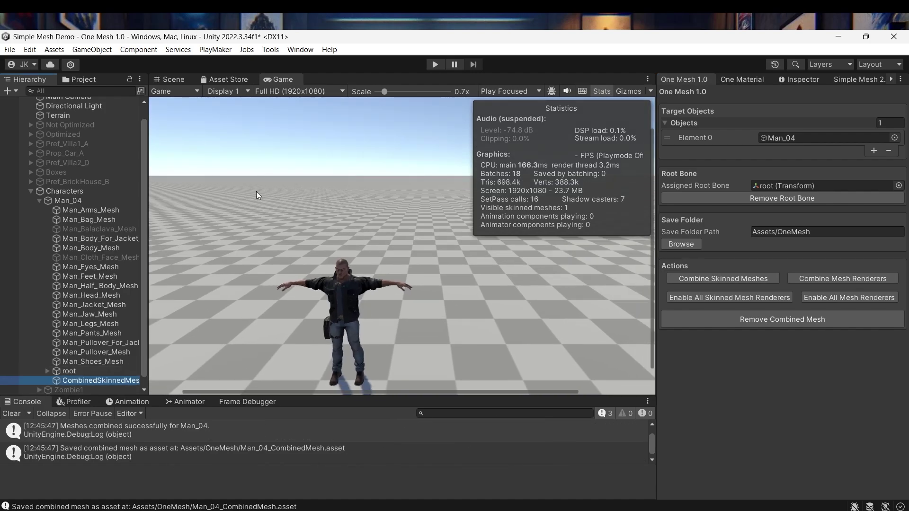
left_click(170, 80)
scroll(394, 217, "down", 3)
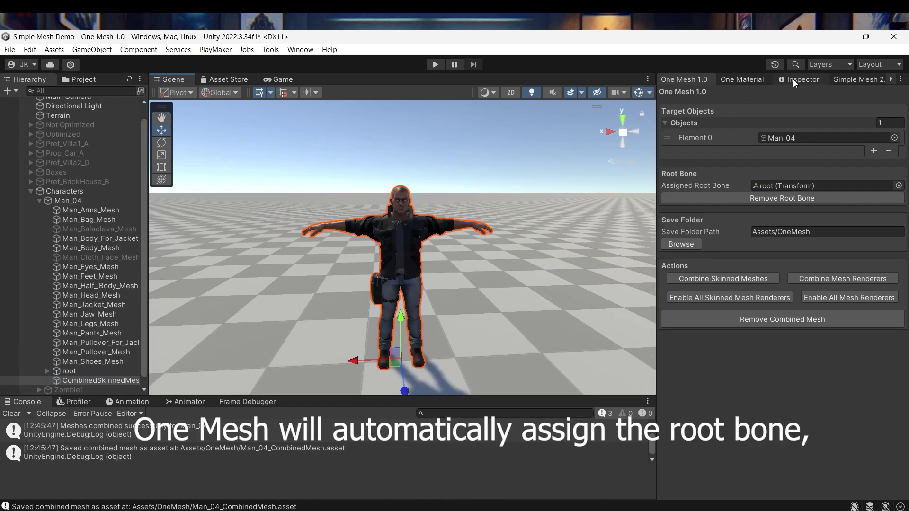
left_click(795, 80)
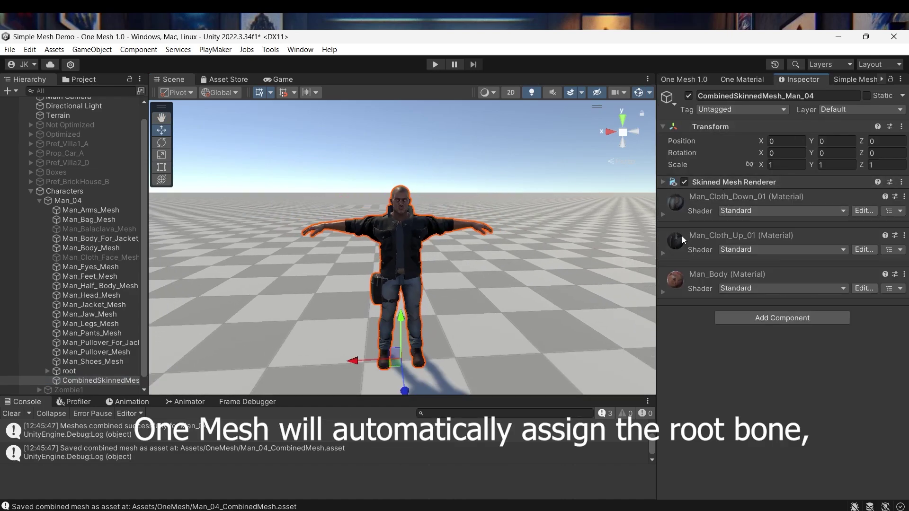
left_click(280, 79)
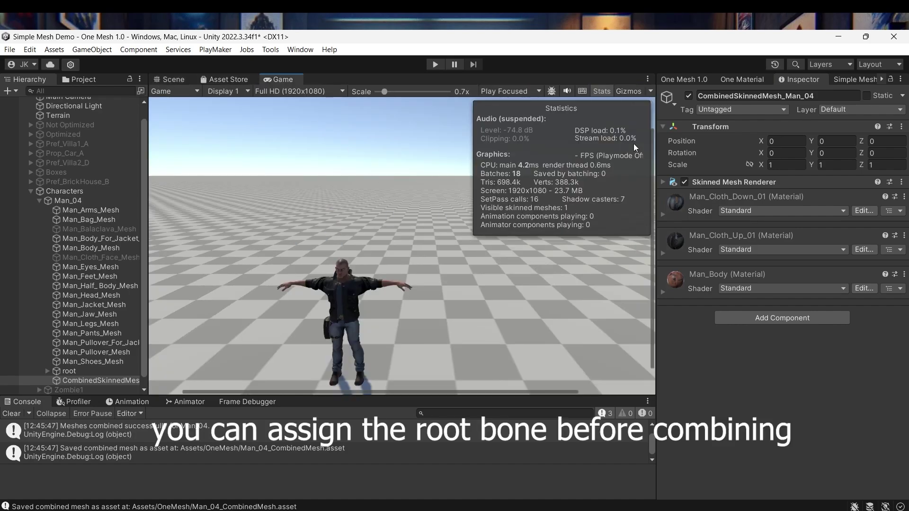
Step: Add Man_04's combined skinned mesh to One Material's list of skinned mesh renderers
left_click(687, 80)
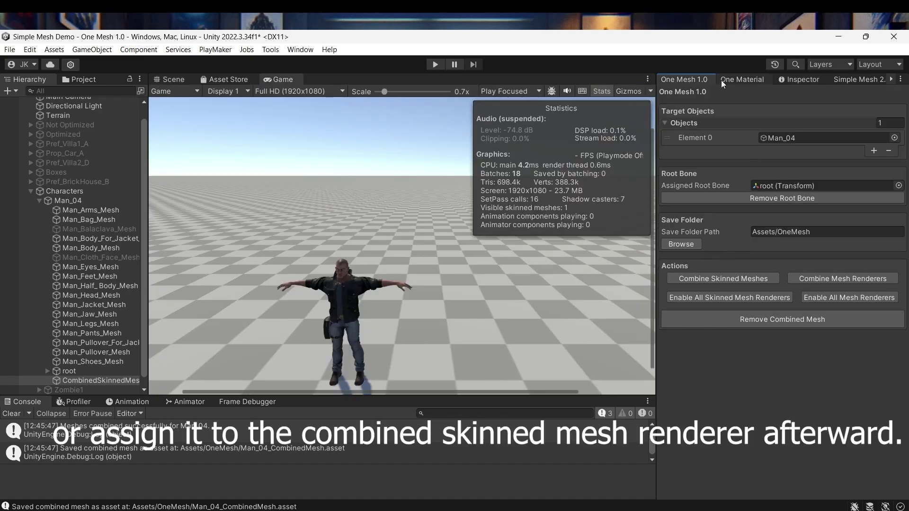
left_click(756, 80)
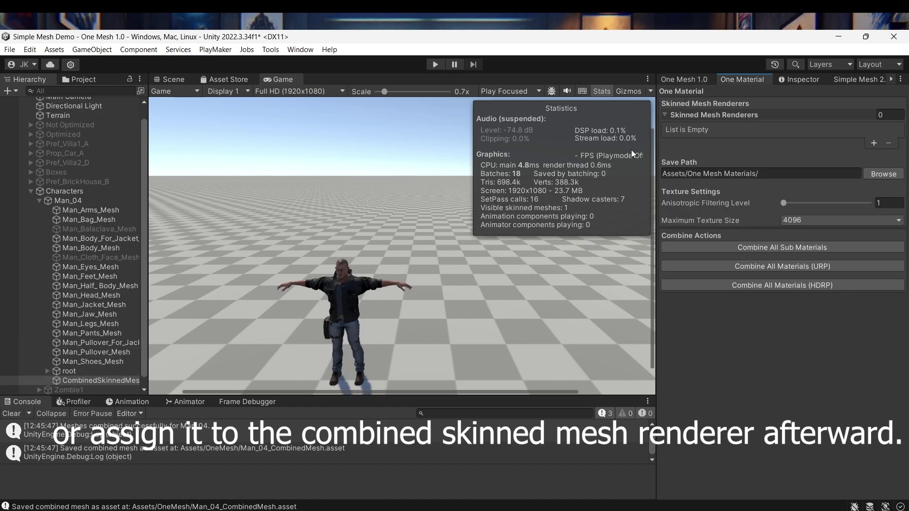
left_click_drag(58, 379, 785, 118)
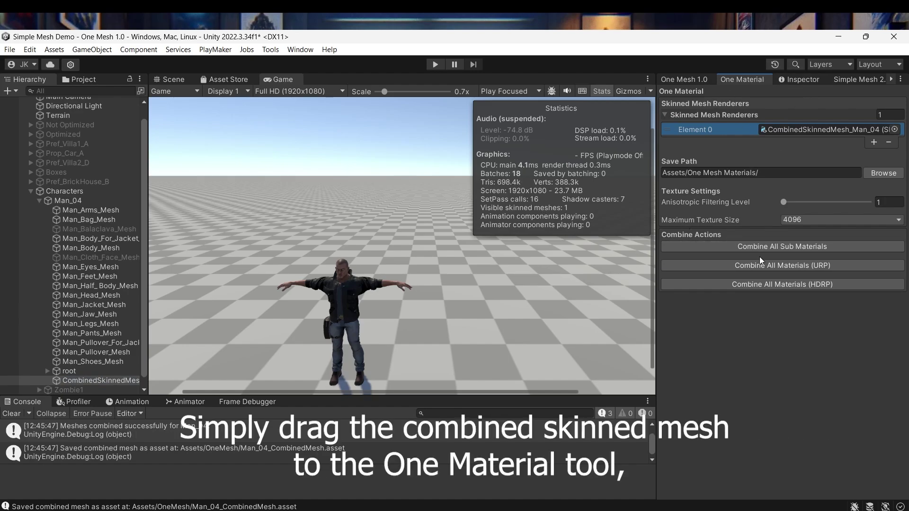
Step: Set the material save path to Assets/One Mesh Materials/Man and combine all sub materials
left_click(782, 172)
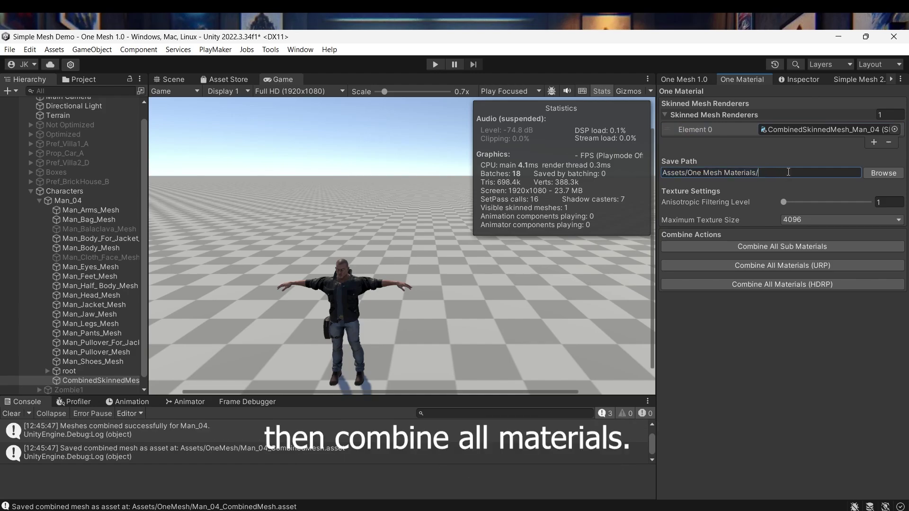
type("Man")
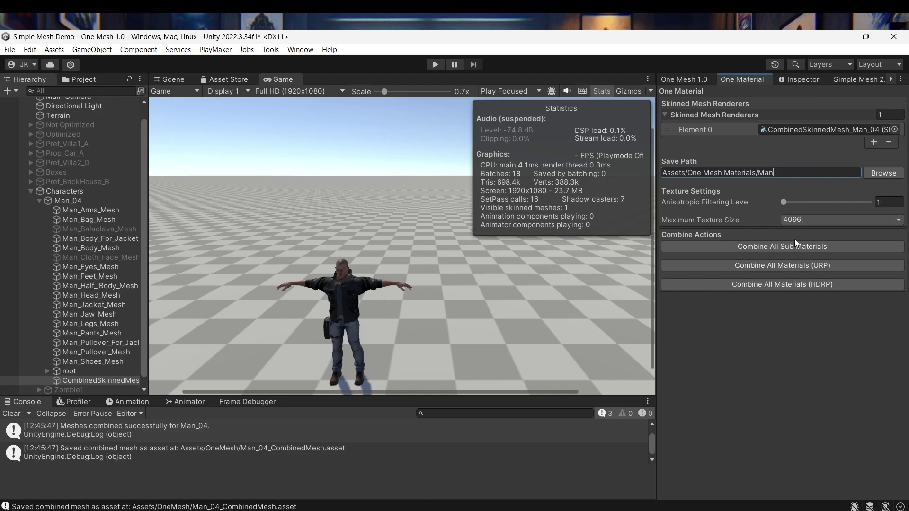
left_click(767, 243)
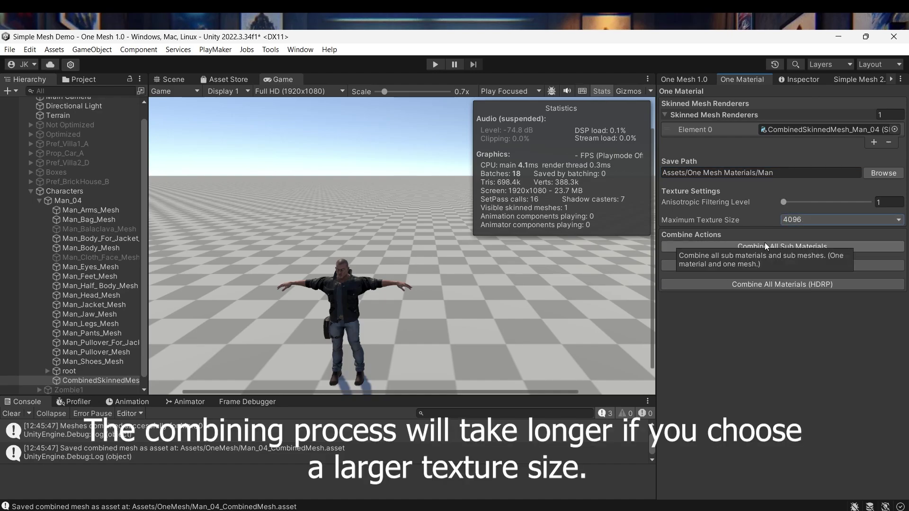
left_click(757, 248)
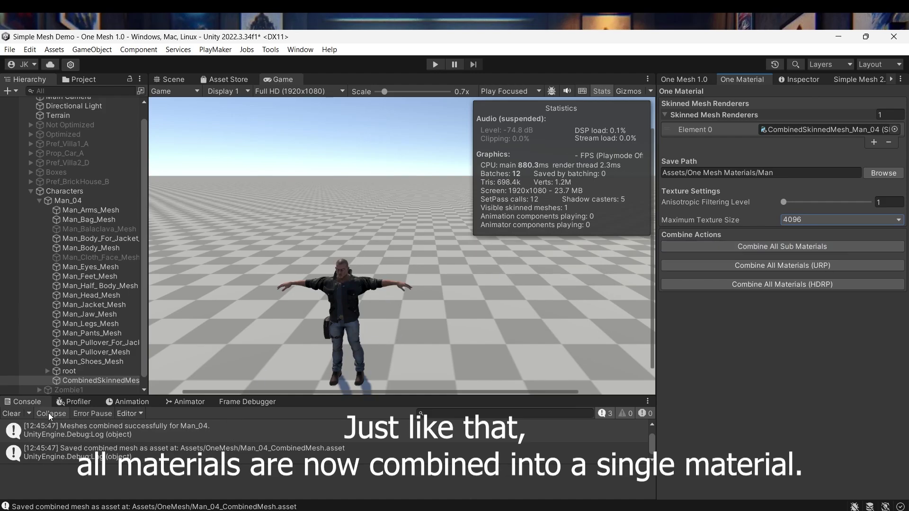
Step: Review the combined mesh's material, deactivating and reactivating the CombinedSkinnedMesh_Man_04 object to check its rendering
left_click(824, 79)
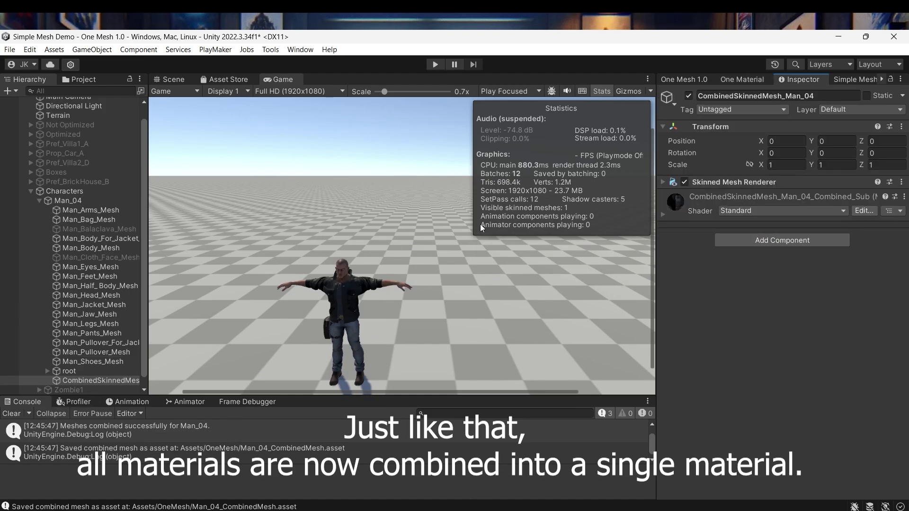
left_click(97, 381)
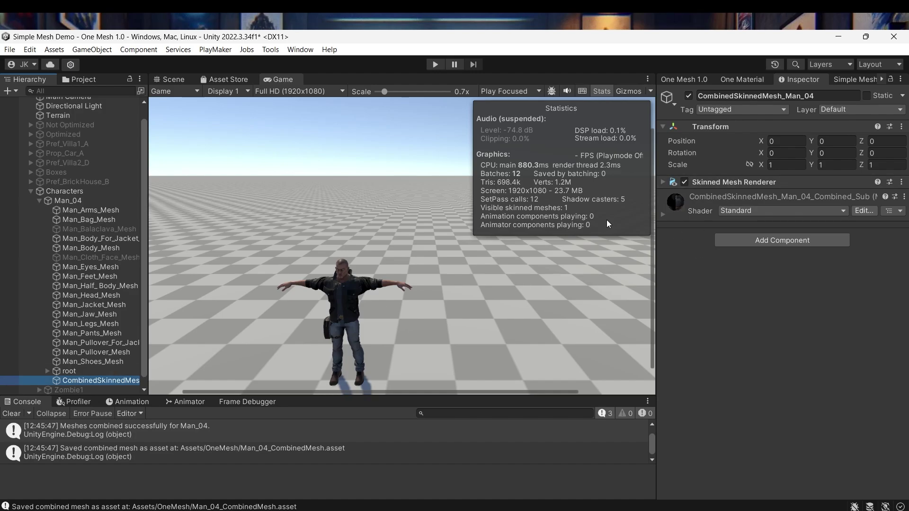
left_click(689, 96)
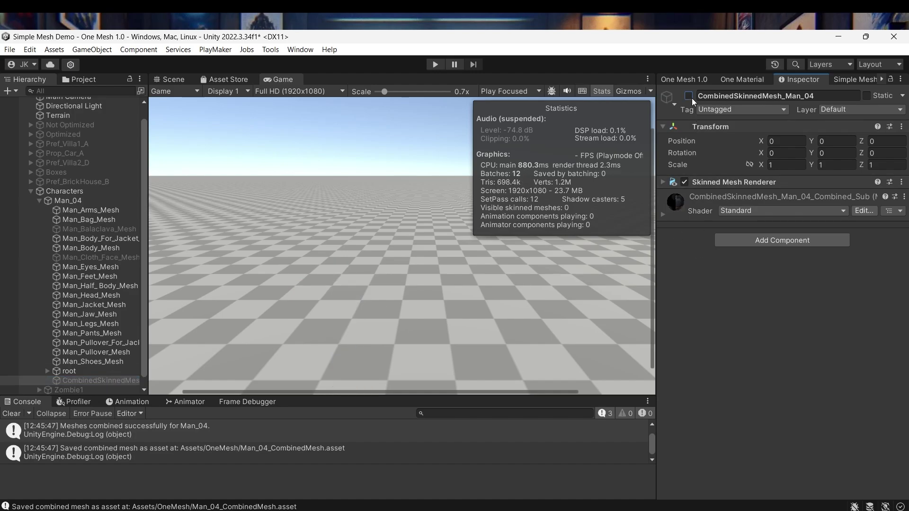
left_click(692, 98)
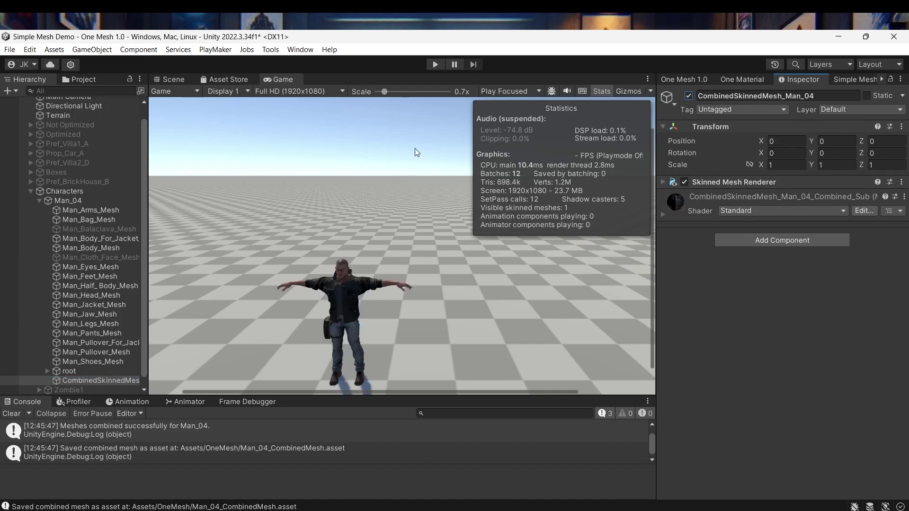
Step: Test the combined character in Play mode, toggling CombinedSkinnedMesh_Man_04 off and on
left_click(435, 64)
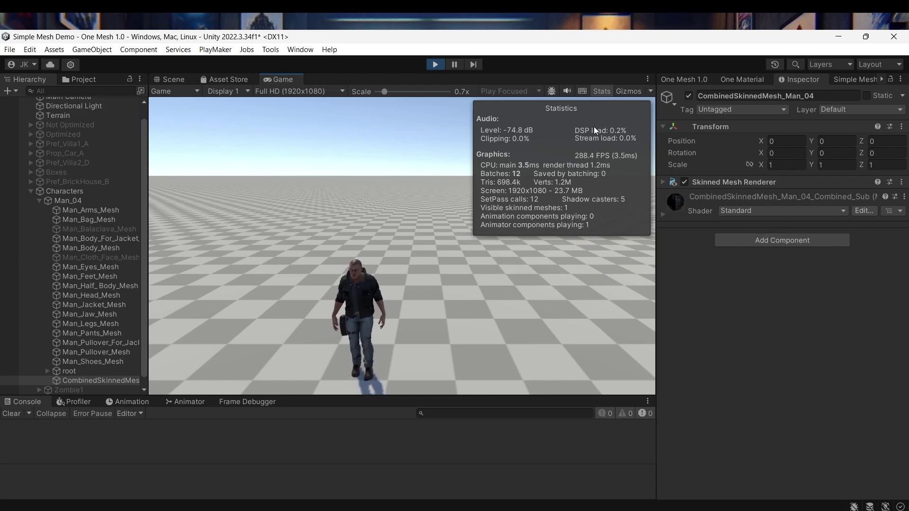
left_click(693, 99)
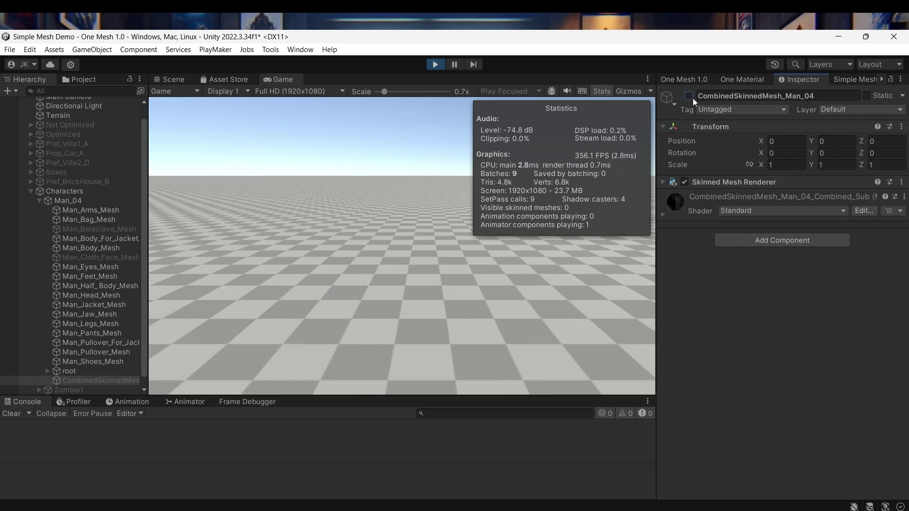
left_click(688, 96)
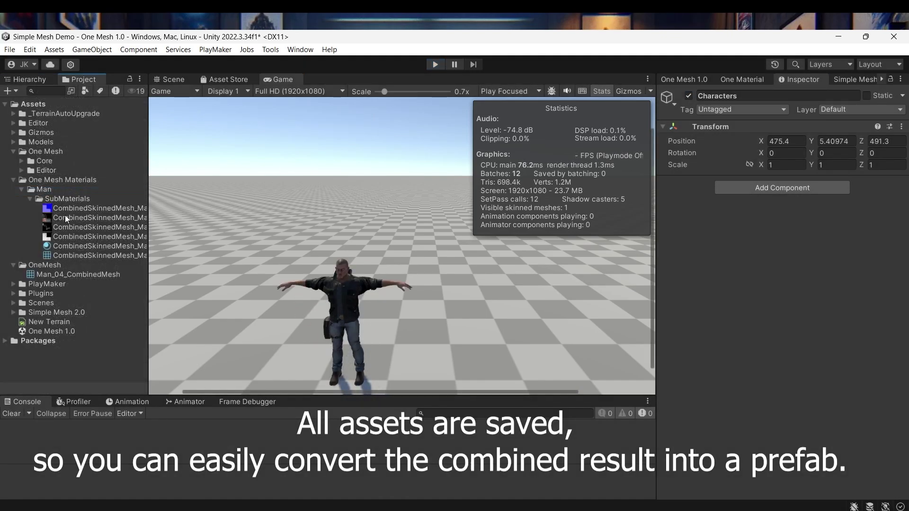
Step: Inspect the generated texture atlases and combined material in the Man/SubMaterials folder using an enlarged preview
left_click(67, 208)
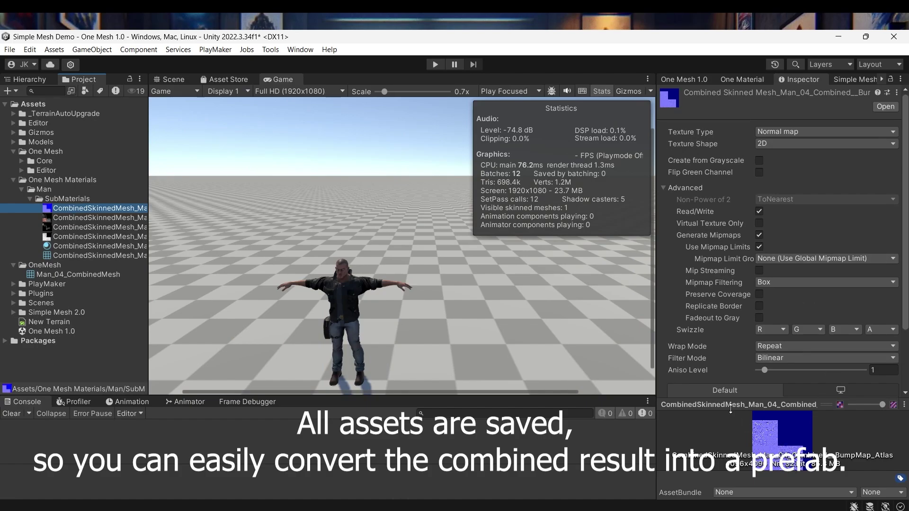
left_click_drag(727, 408, 727, 268)
left_click(74, 219)
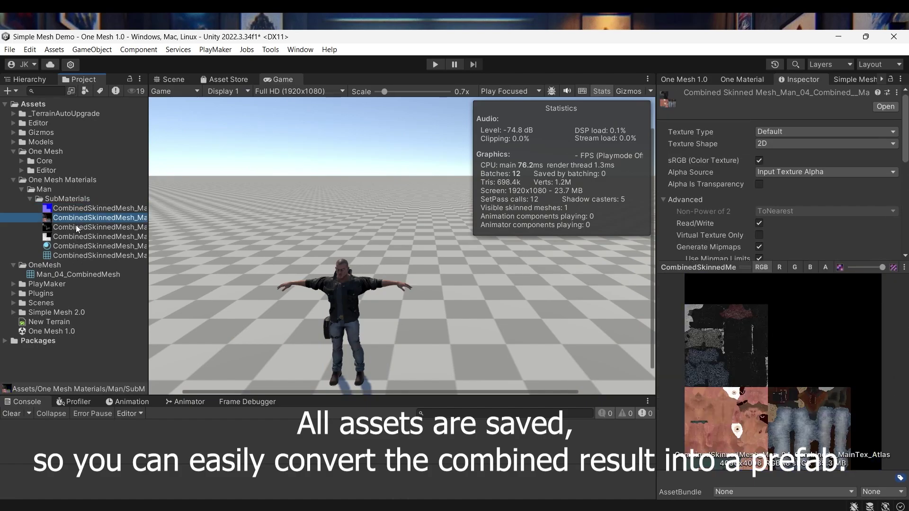
left_click(72, 227)
left_click(85, 237)
left_click(69, 245)
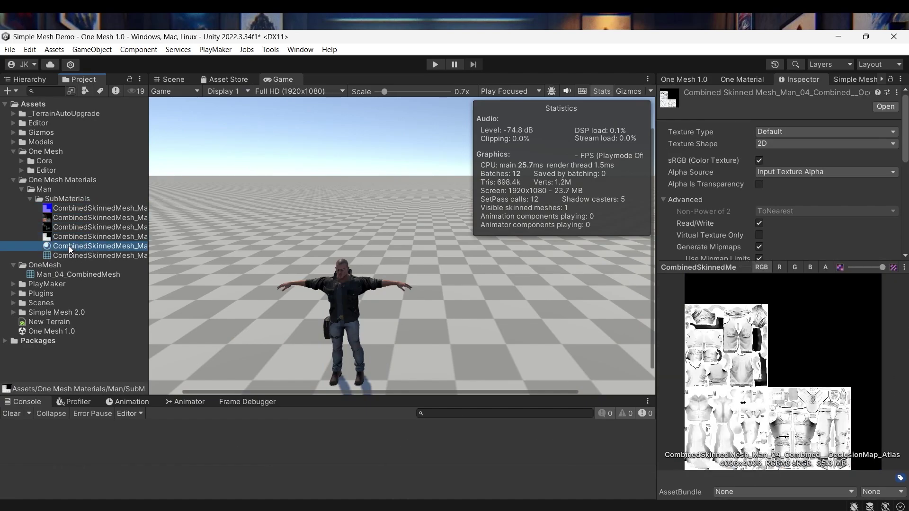
left_click(80, 209)
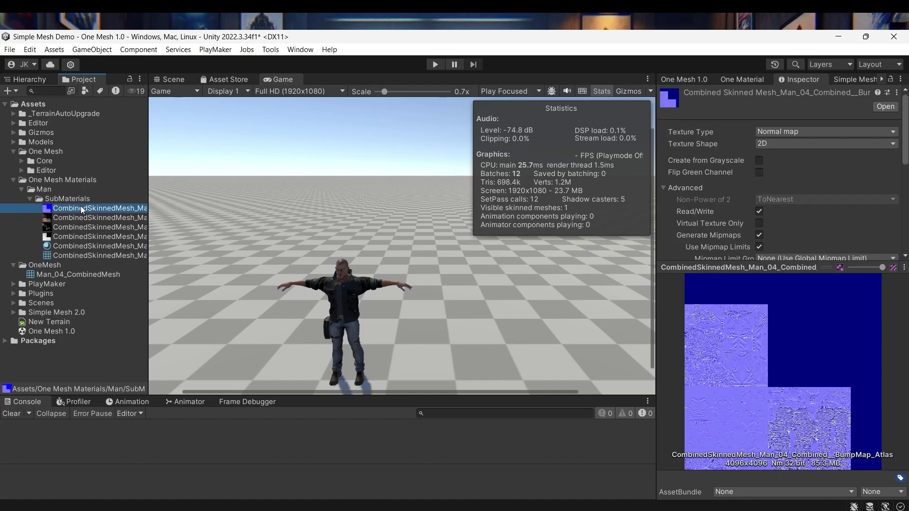
Step: Save the combined Man_04 character as a prefab in the One Mesh Materials/Man folder
left_click_drag(67, 215, 79, 368)
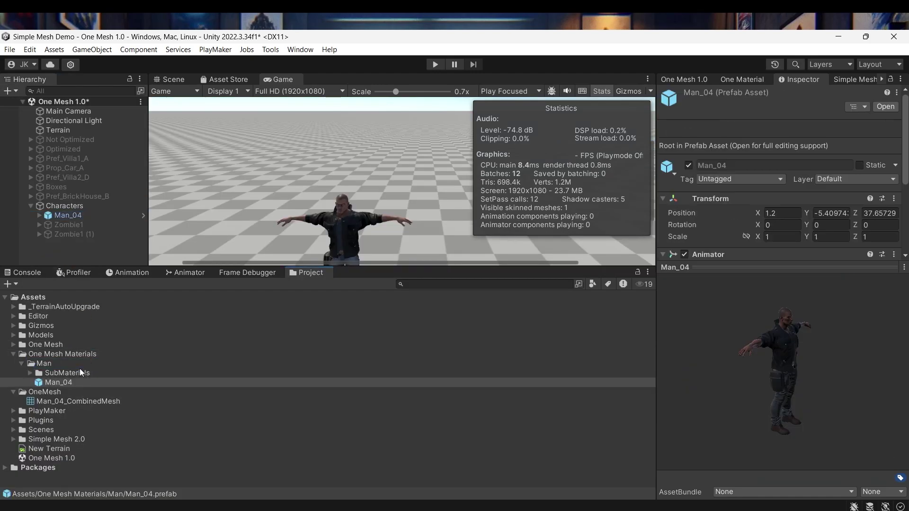
scroll(348, 234, "down", 3)
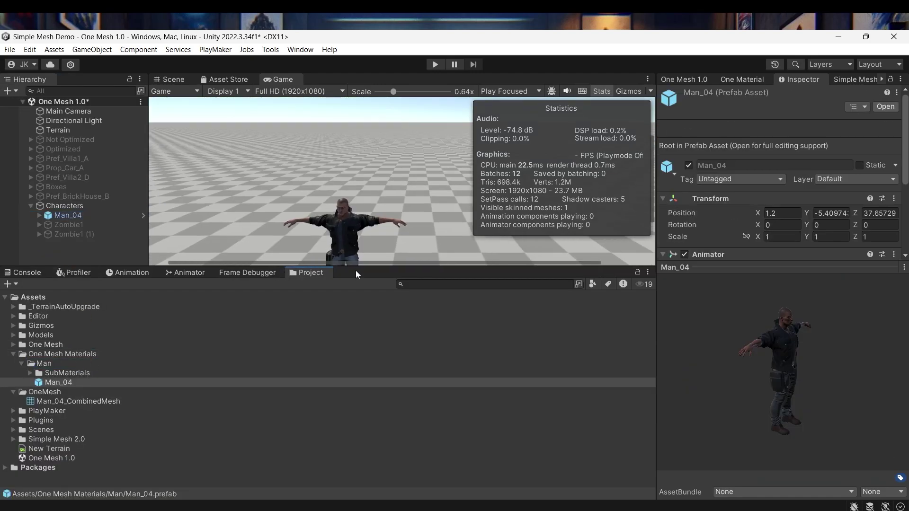
left_click_drag(355, 266, 350, 350)
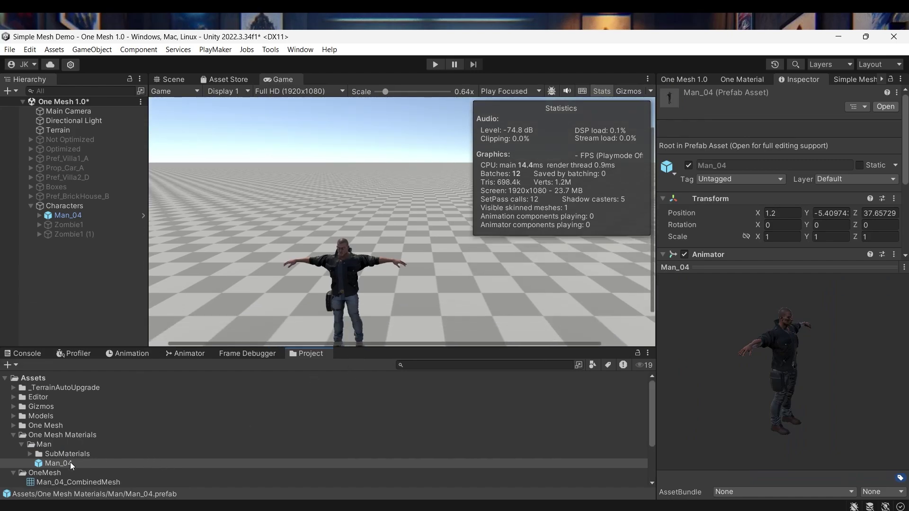
Step: Place two instances of the Man_04 prefab in the scene, one on each side of the original character
left_click(182, 82)
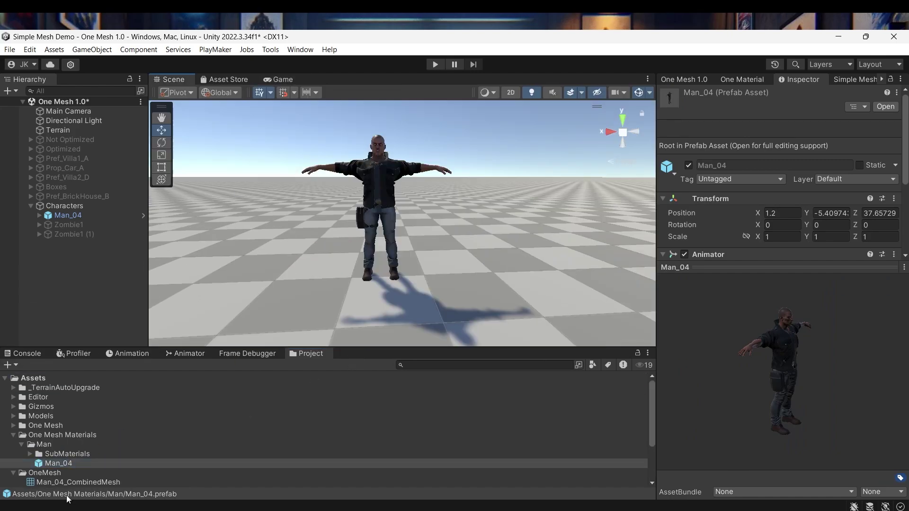
left_click_drag(76, 468, 258, 306)
left_click_drag(59, 466, 482, 320)
scroll(427, 282, "down", 2)
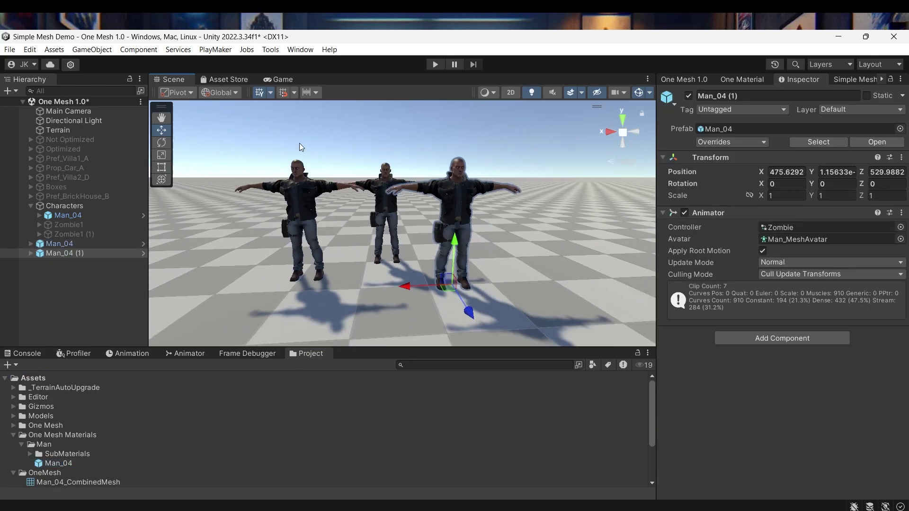
Step: Run the three Man_04 characters in Play mode with rendering statistics shown, and enlarge the Game view
left_click(284, 81)
scroll(422, 190, "down", 2)
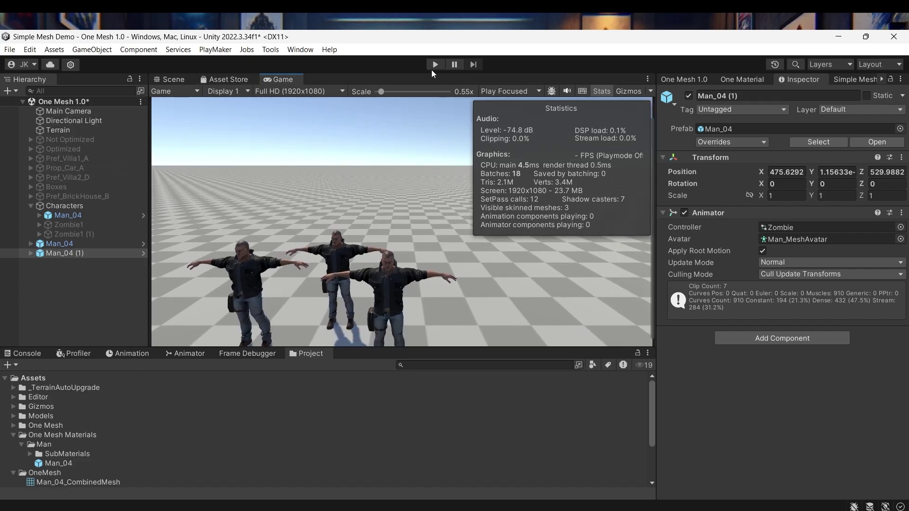
key("ctrl+p")
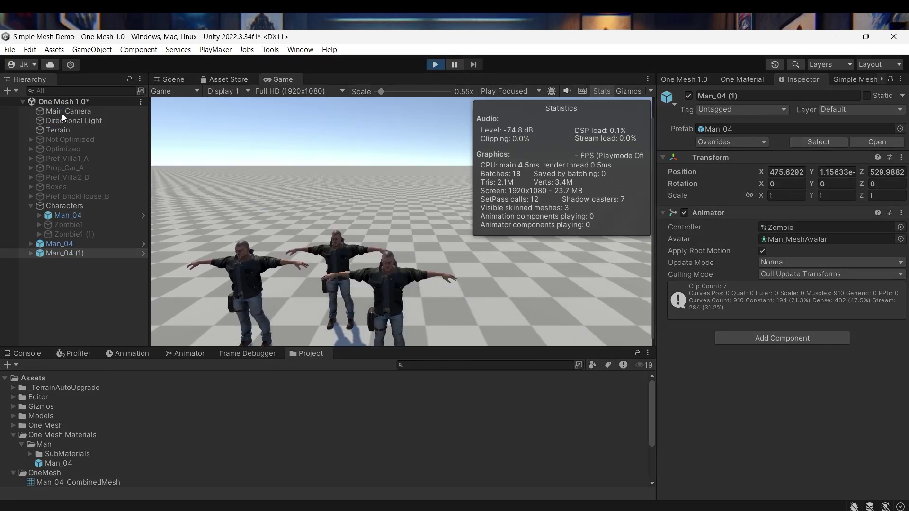
left_click_drag(369, 349, 340, 447)
Step: Inspect the material maps of CombinedSkinnedMesh_Man_04 in the first prefab instance, view it in the scene, and expand the original Man_04's hierarchy
left_click(30, 244)
left_click(79, 424)
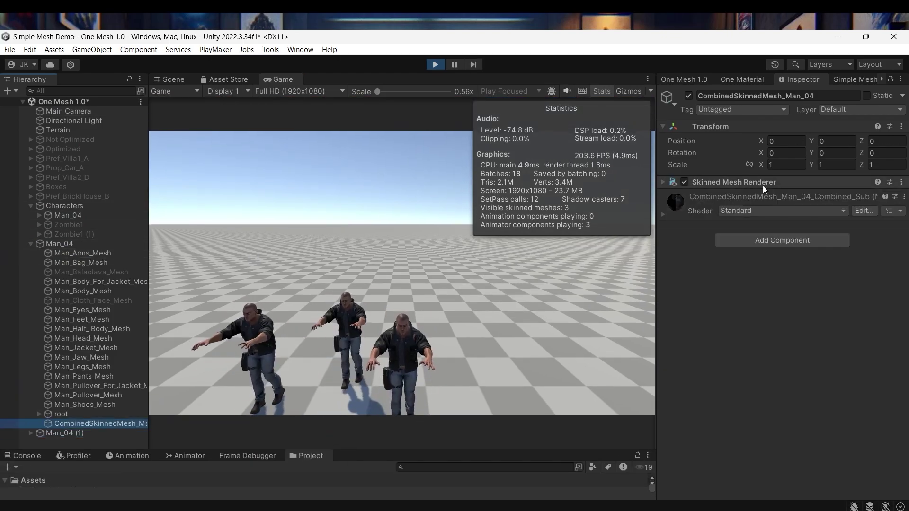
left_click(663, 215)
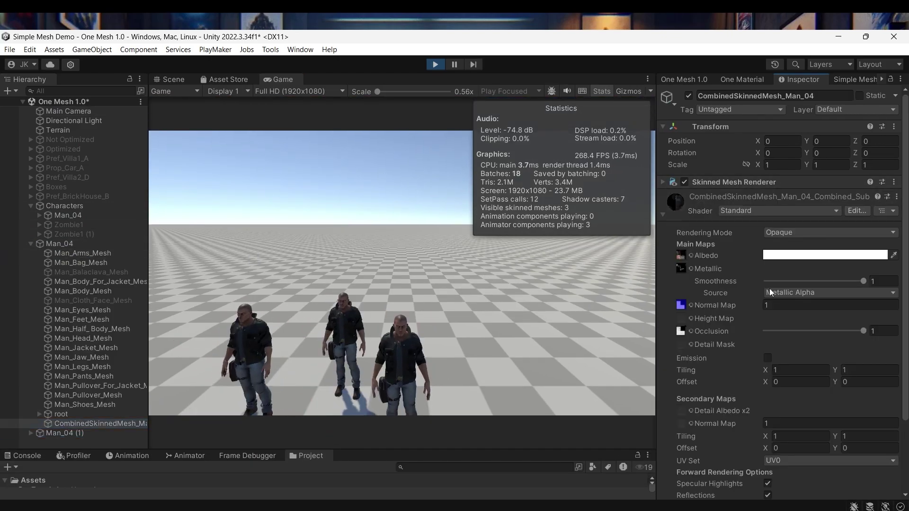
left_click(174, 80)
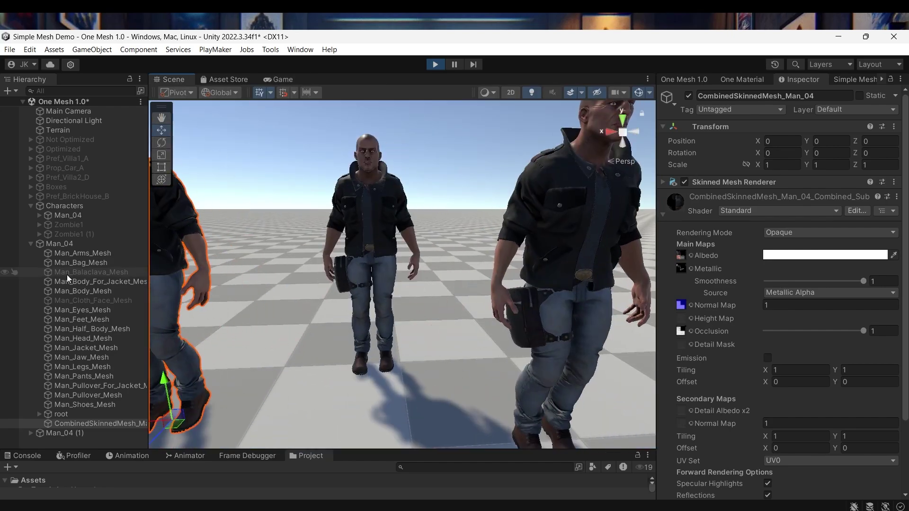
left_click(27, 243)
left_click(31, 244)
left_click(40, 215)
scroll(364, 228, "down", 3)
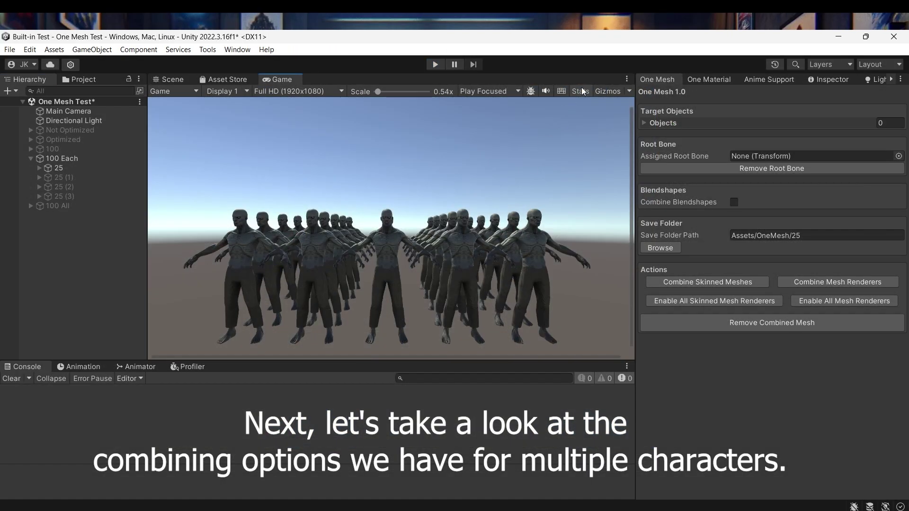
Step: Check the rendering statistics of the uncombined zombies in the 25 group under 100 Each, and hide them again
left_click(580, 91)
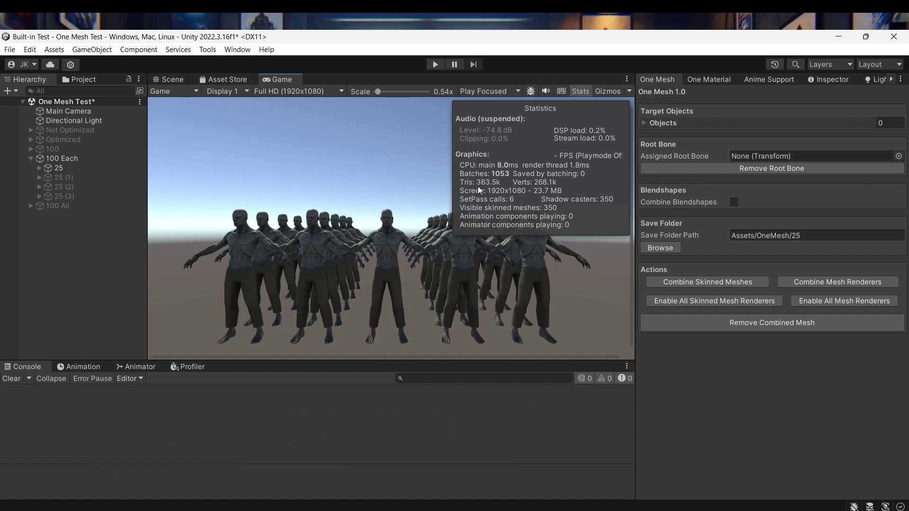
left_click(585, 93)
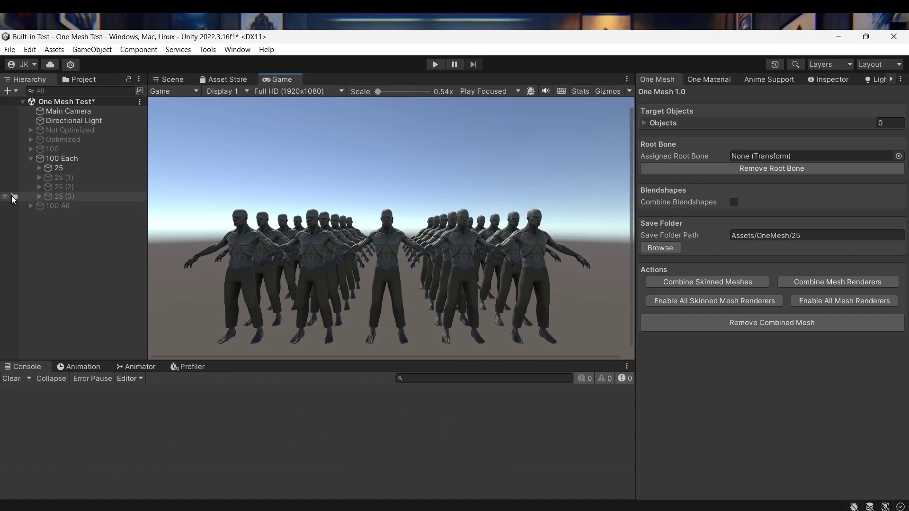
Step: Add all 25 Zombie1 characters from the 25 group under 100 Each to One Mesh as target objects
left_click(39, 168)
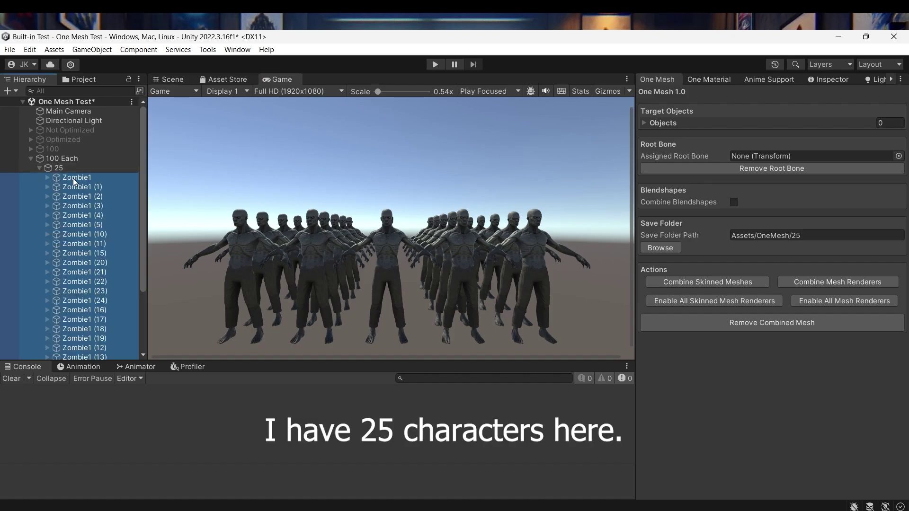
scroll(78, 199, "down", 3)
left_click_drag(64, 321, 818, 124)
left_click(643, 124)
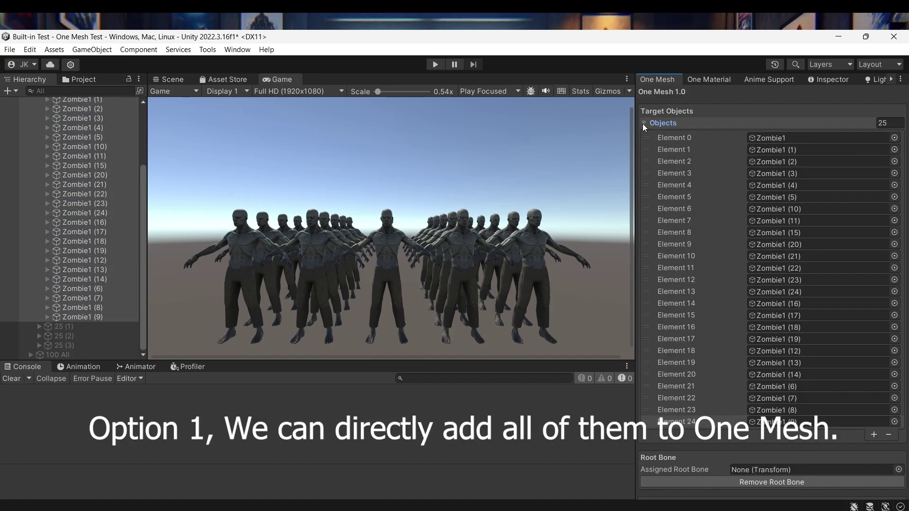
left_click(643, 123)
Step: Set the save folder path to Assets/OneMesh/25 Each, combine the zombies' skinned meshes, and clear the console
left_click(833, 235)
type("Each")
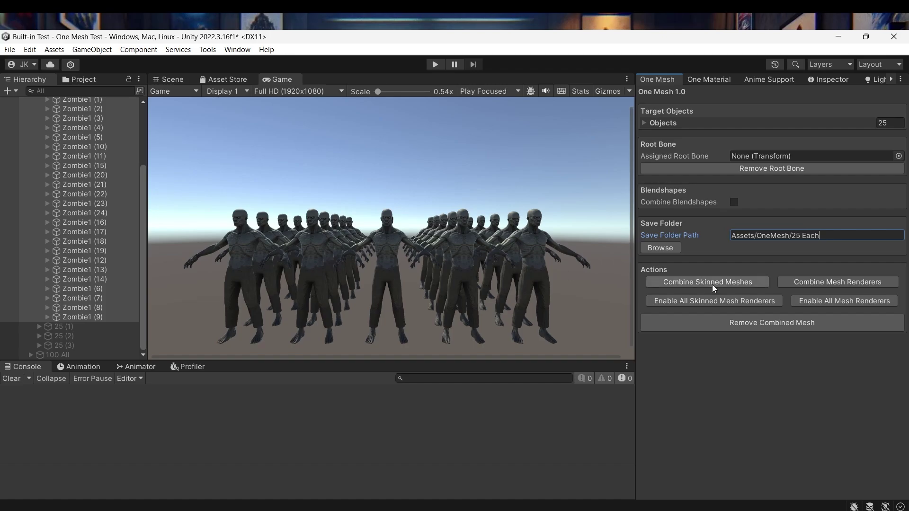
left_click(713, 283)
left_click(12, 379)
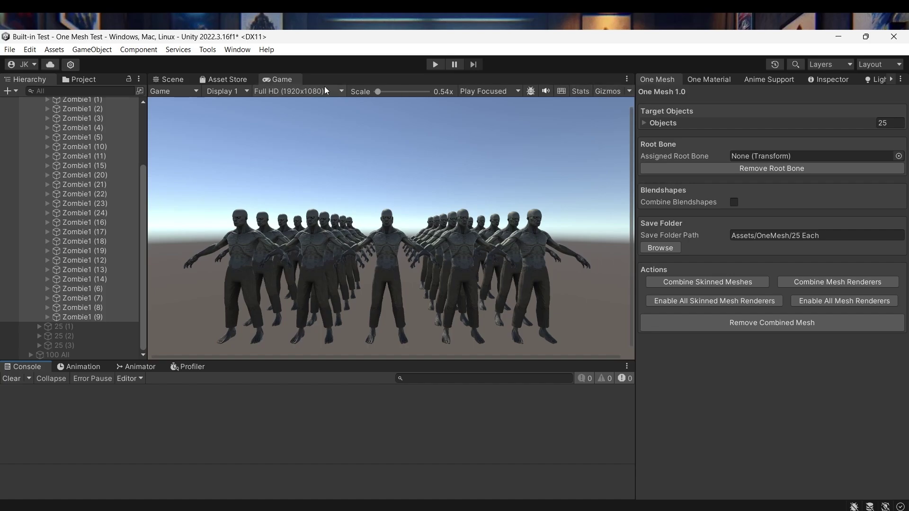
Step: Test the combined zombies in Play mode with statistics shown, toggling CombinedSkinnedMesh_Zombie1 (7) off and on in the scene
left_click(579, 92)
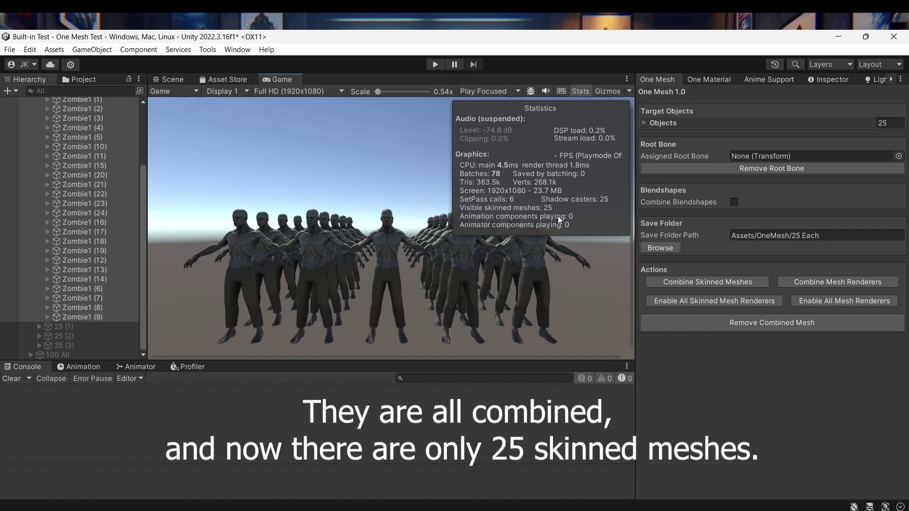
left_click(432, 64)
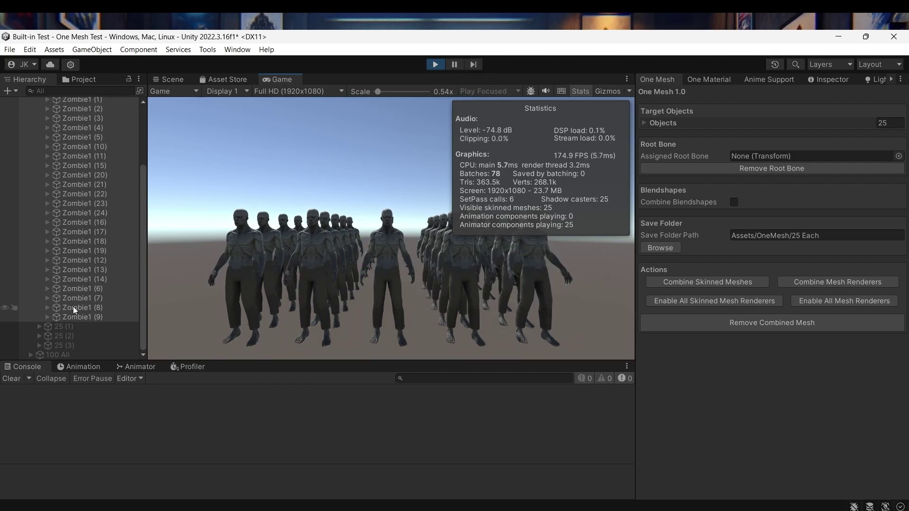
left_click(47, 298)
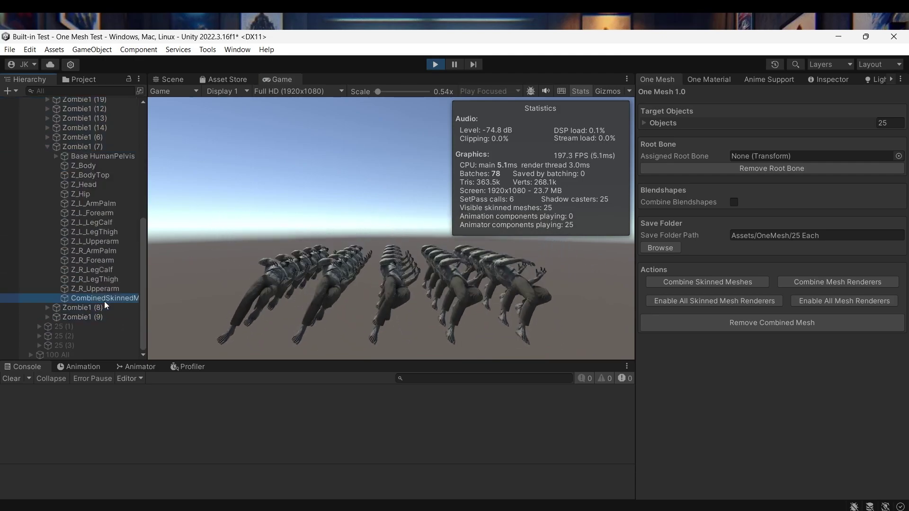
left_click(163, 80)
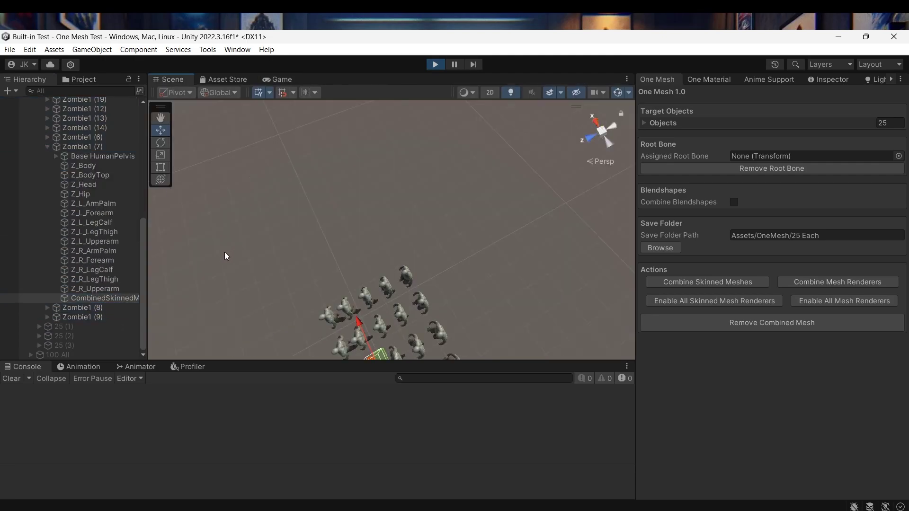
left_click_drag(248, 253, 423, 258, "alt")
left_click(710, 79)
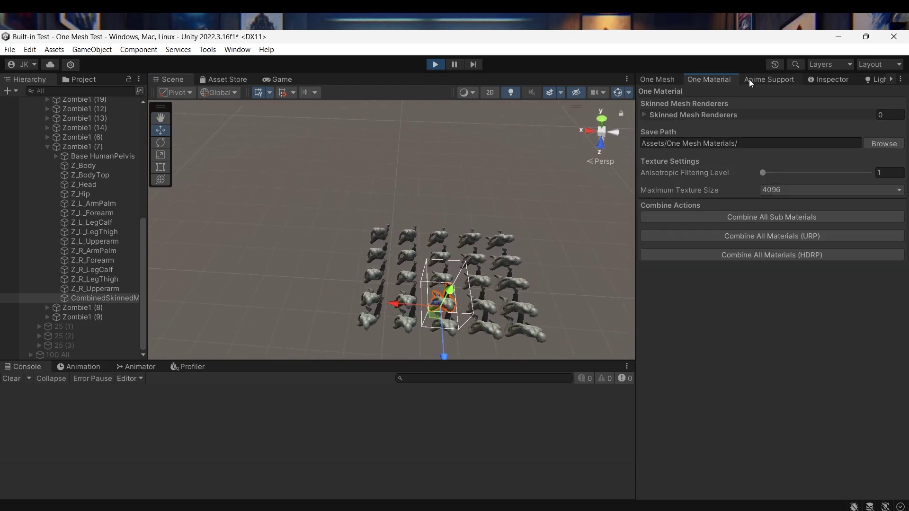
left_click(753, 80)
left_click(817, 79)
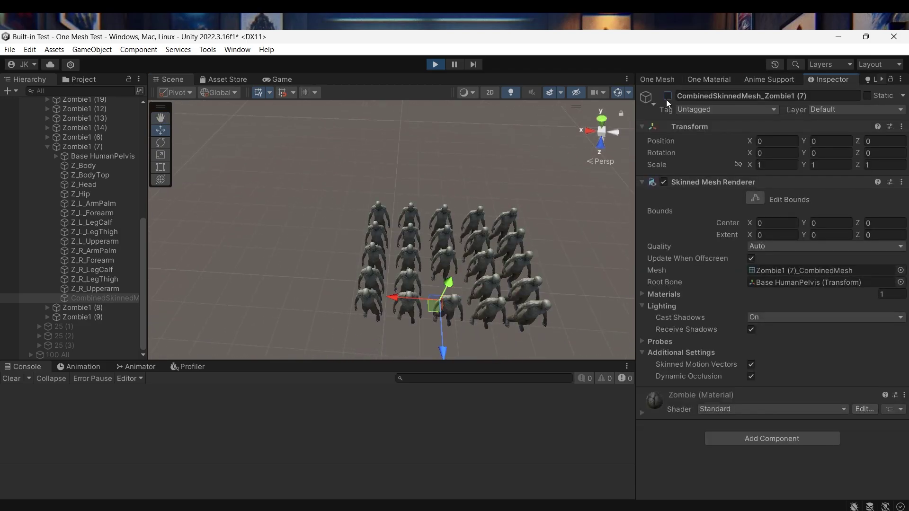
left_click(667, 96)
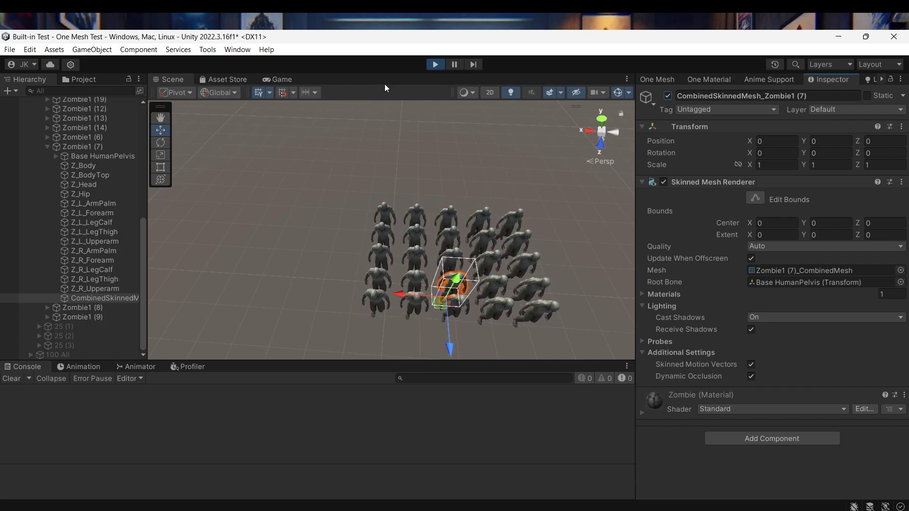
left_click(277, 79)
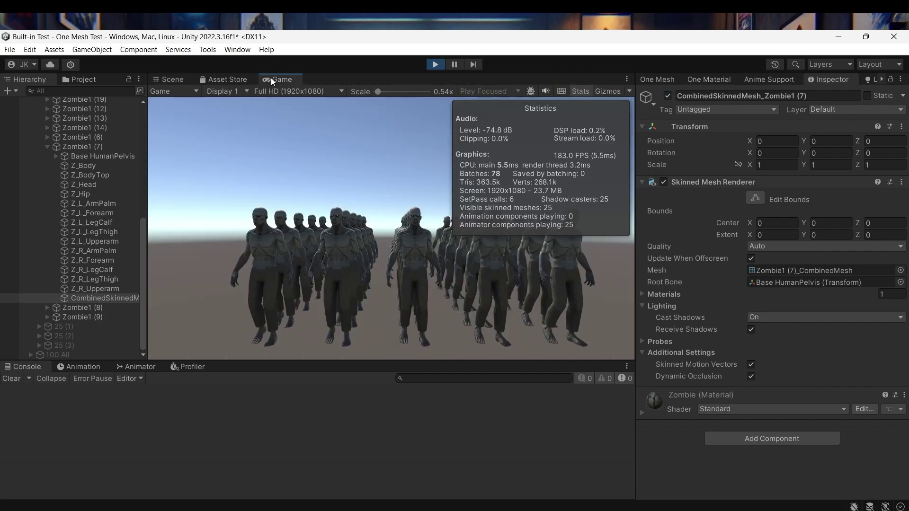
Step: Activate the groups 25 (1), 25 (2) and 25 (3) under 100 Each while Play mode is running
left_click(47, 147)
scroll(47, 149, "up", 8)
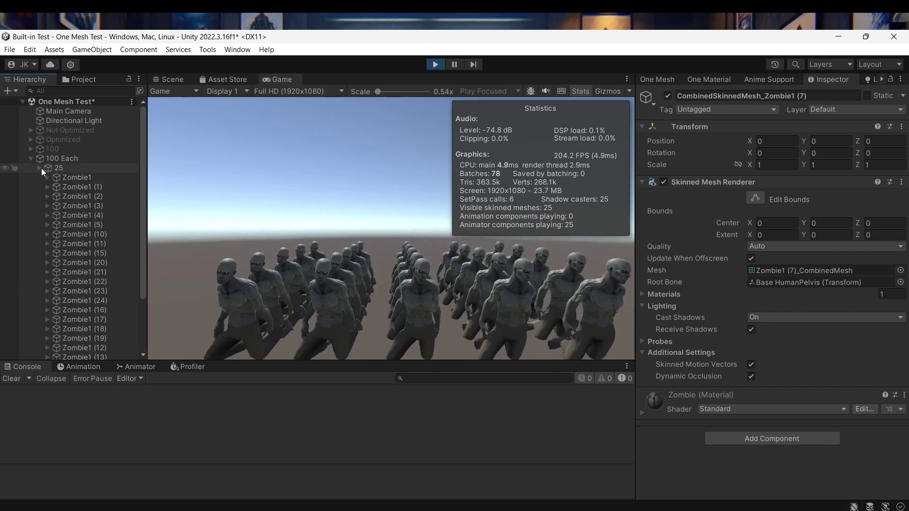
left_click(40, 168)
left_click(70, 177)
left_click(68, 196, "shift")
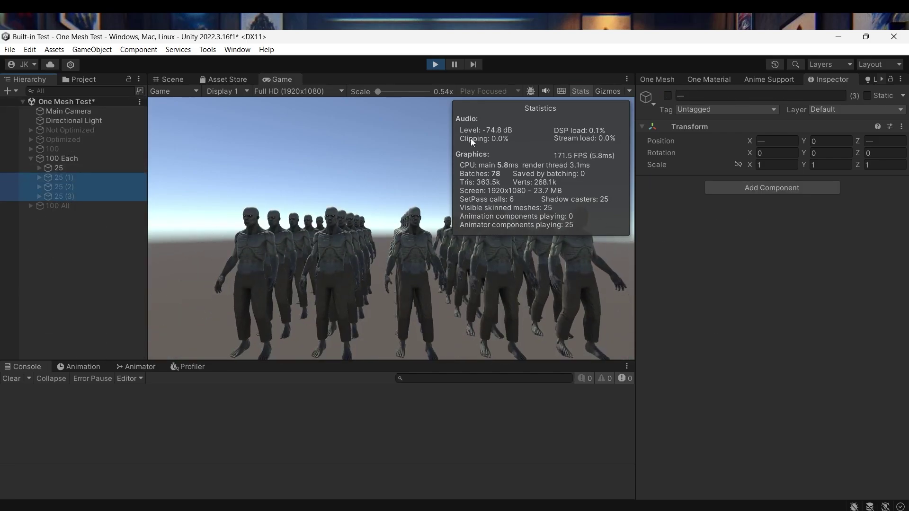
left_click(668, 95)
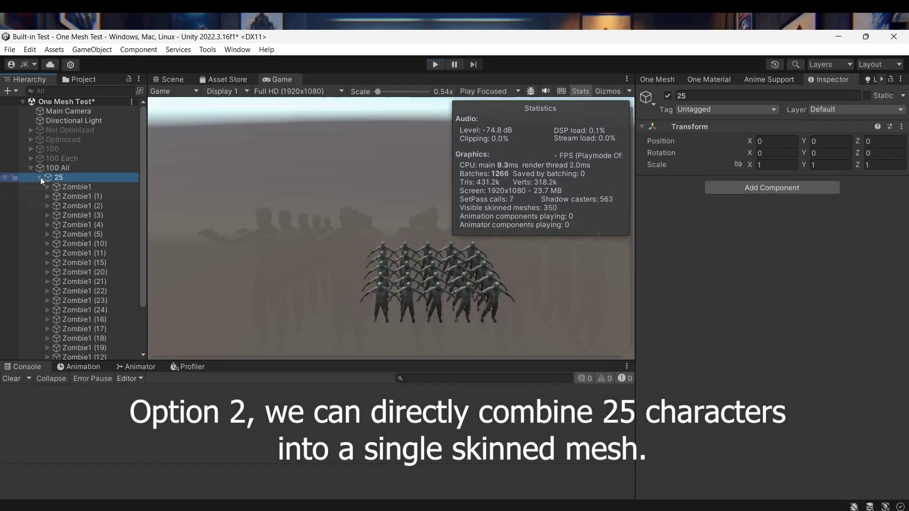
Step: Replace the One Mesh target objects with the 25 root object under 100 All, and combine its skinned meshes into one
scroll(40, 177, "down", 3)
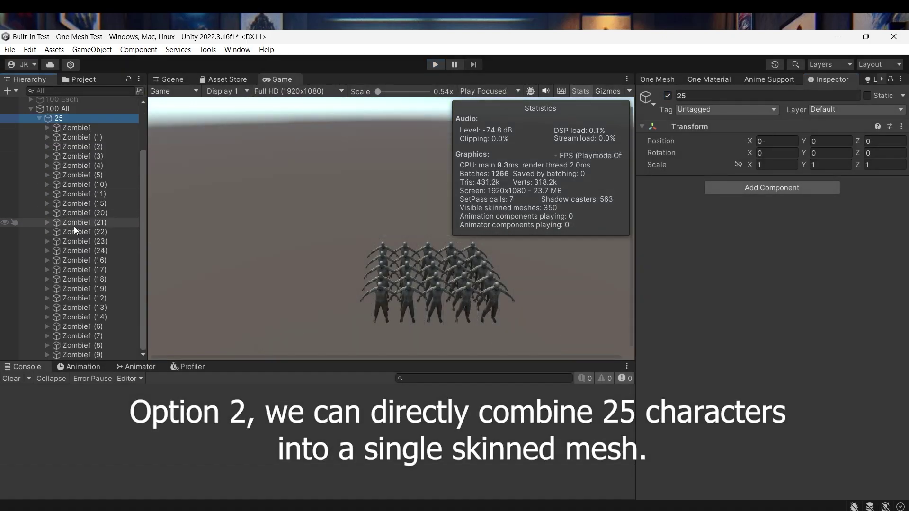
left_click(39, 119)
left_click(663, 79)
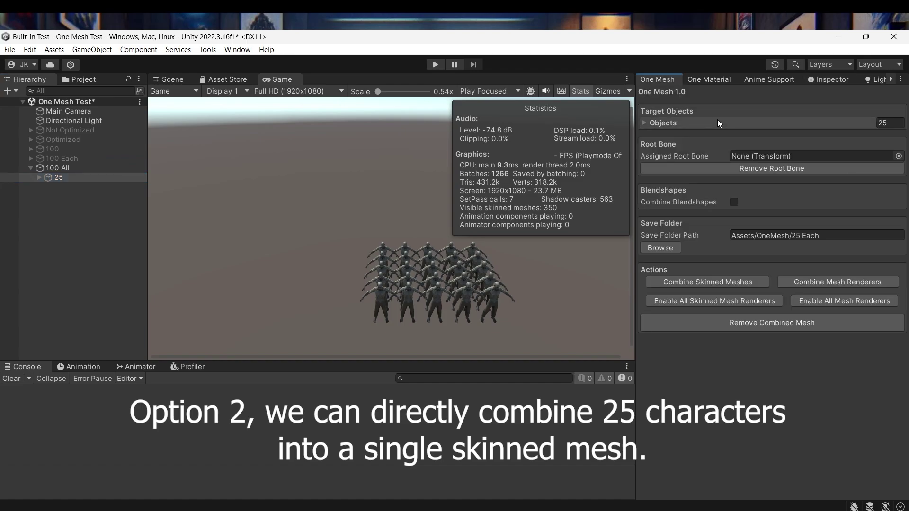
left_click(895, 124)
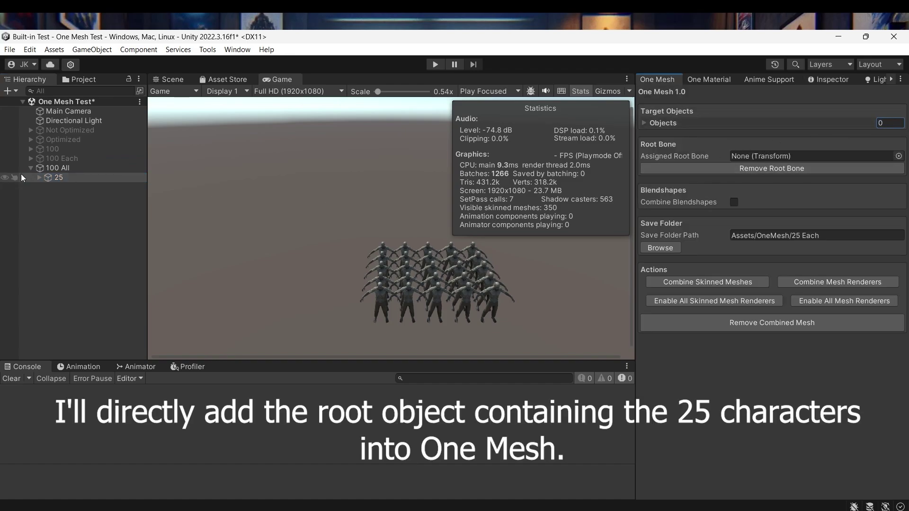
left_click_drag(46, 182, 751, 126)
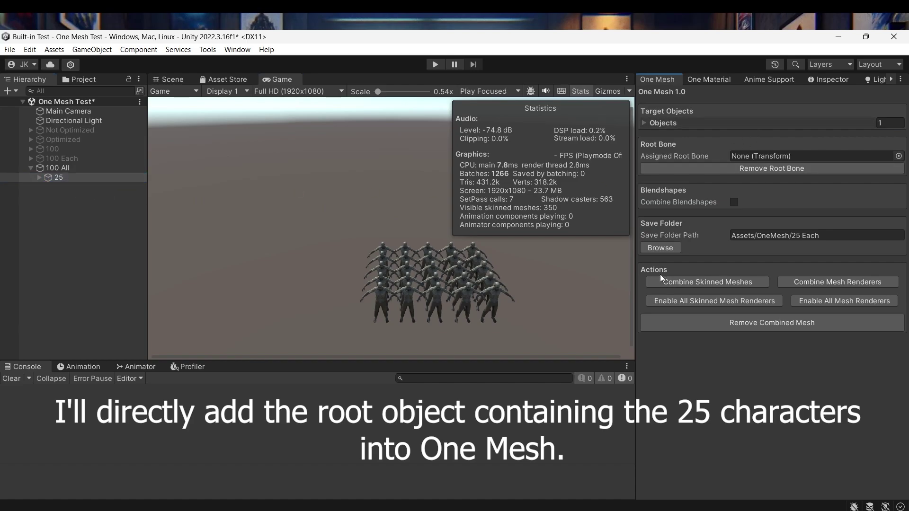
left_click(691, 280)
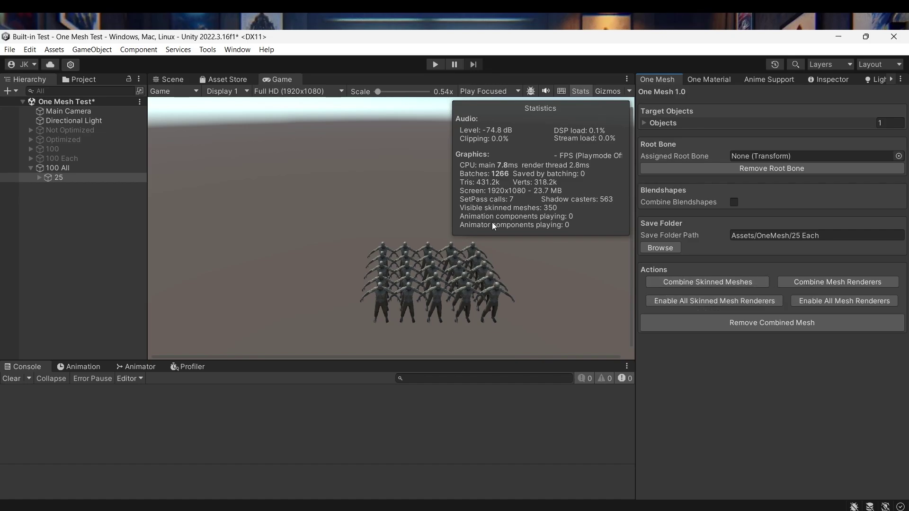
left_click(692, 280)
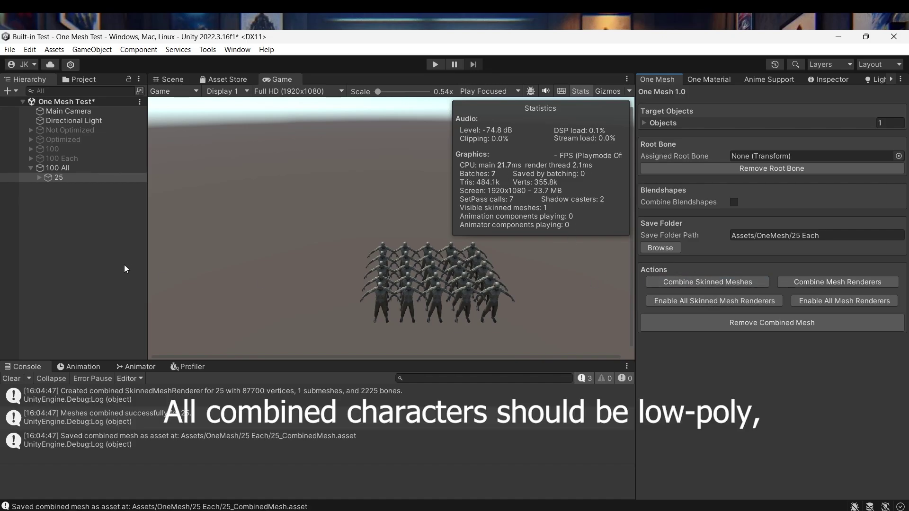
Step: Toggle CombinedSkinnedMesh_25 off and on to check that it draws all the zombies in the group
left_click(39, 177)
scroll(80, 237, "down", 3)
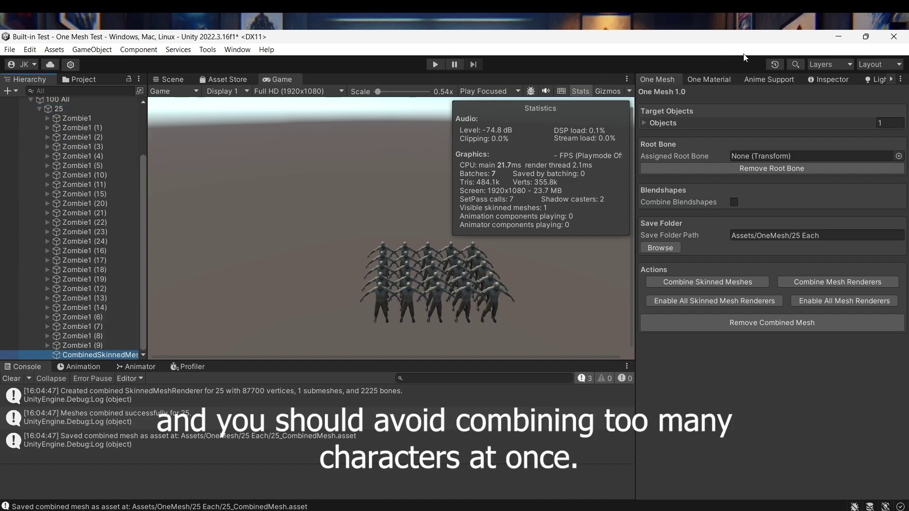
left_click(833, 79)
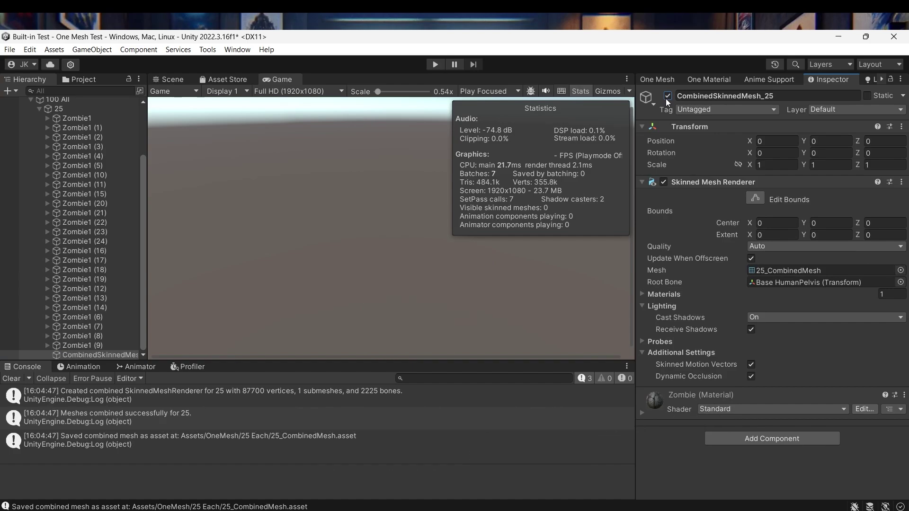
left_click(668, 96)
left_click(668, 96)
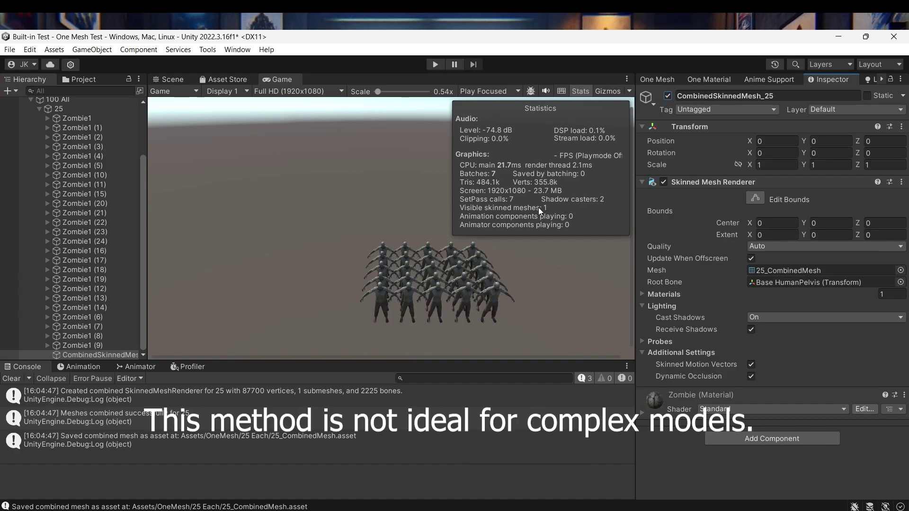
Step: Collapse the 25 group and test its single combined mesh in Play mode, stopping playback at the end
scroll(89, 222, "up", 4)
left_click(38, 178)
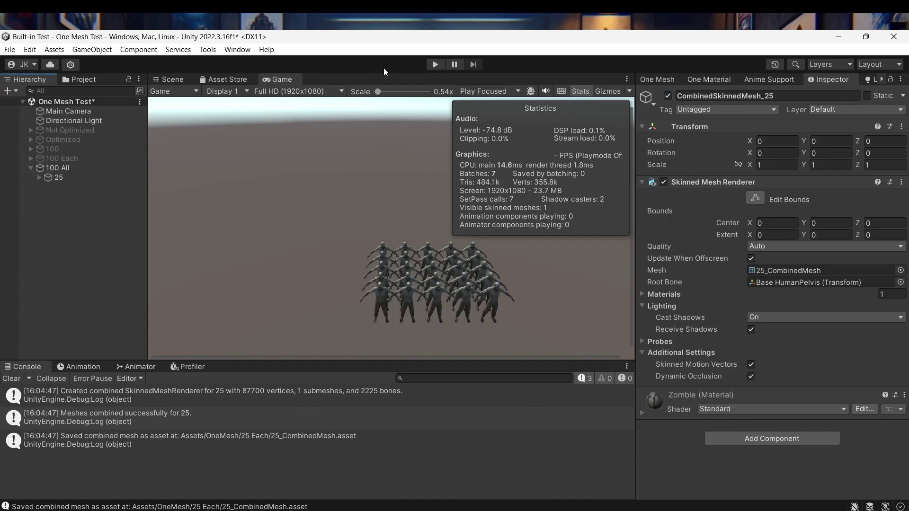
left_click(438, 65)
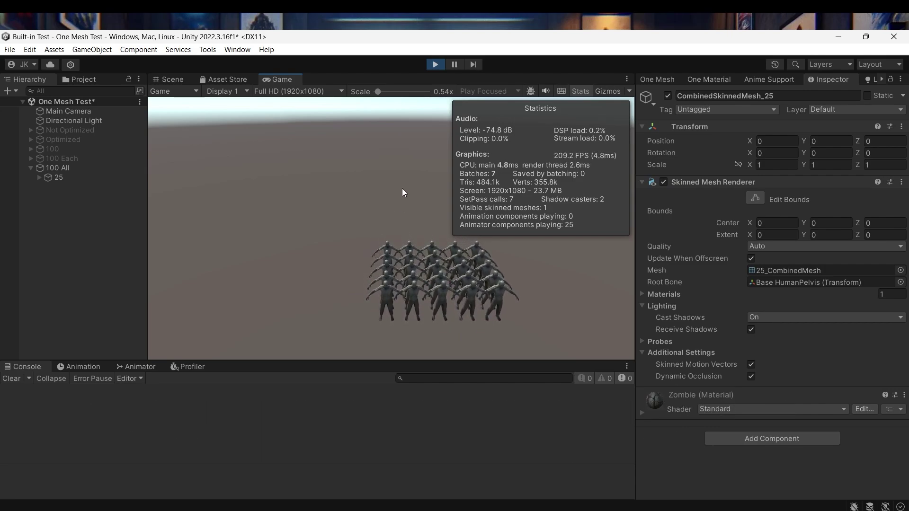
left_click(435, 64)
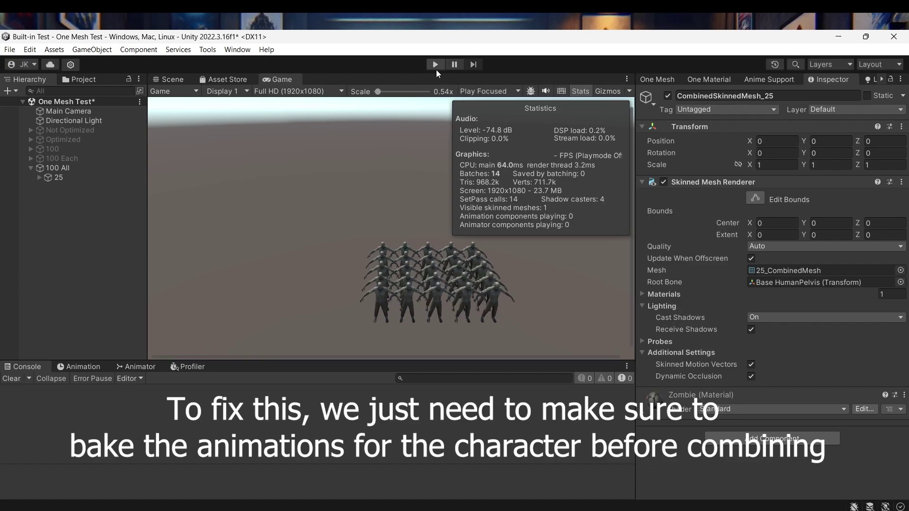
Step: Open the AnimeSupport tool and assign Zombie1 from the 25 group as the animator for baking
left_click(38, 177)
left_click(66, 187)
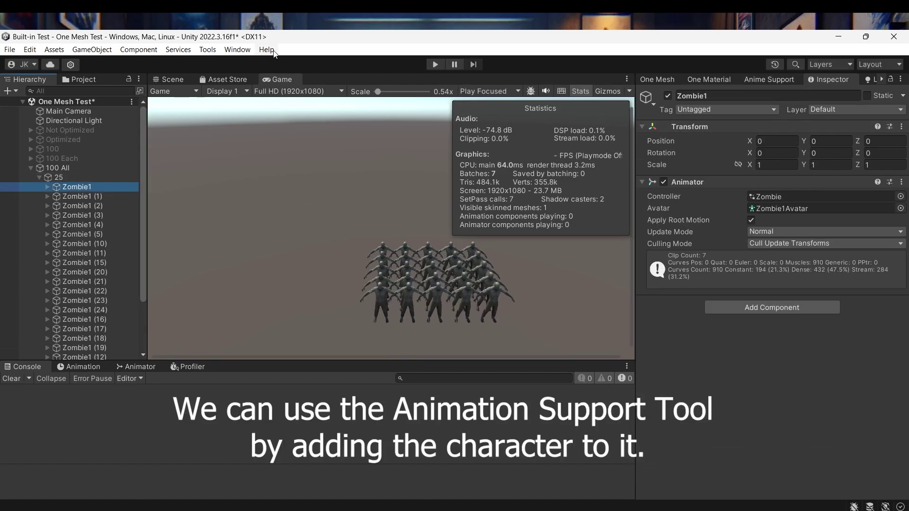
left_click(208, 50)
mouse_move(235, 63)
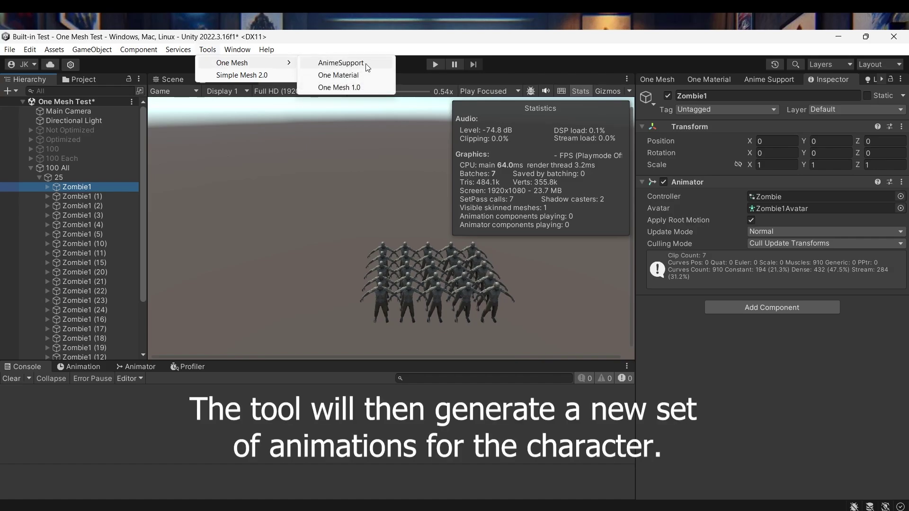
left_click(332, 63)
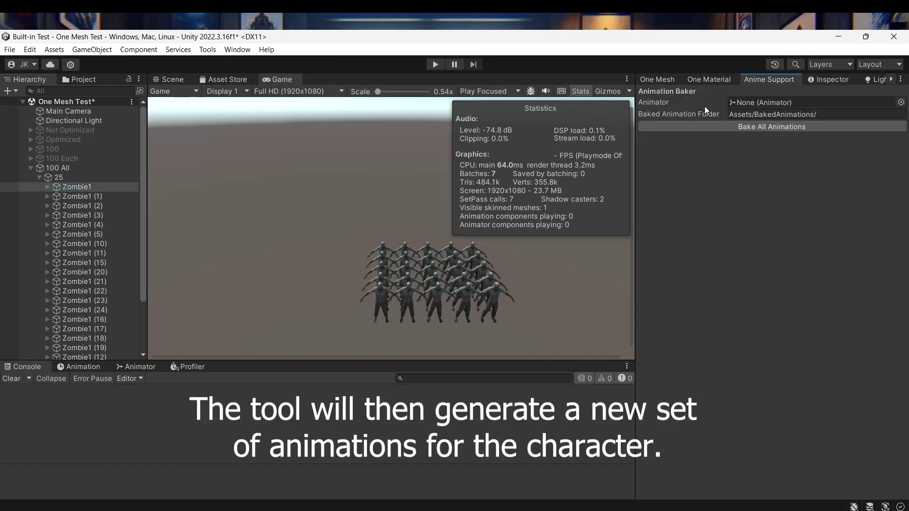
left_click_drag(763, 79, 707, 79)
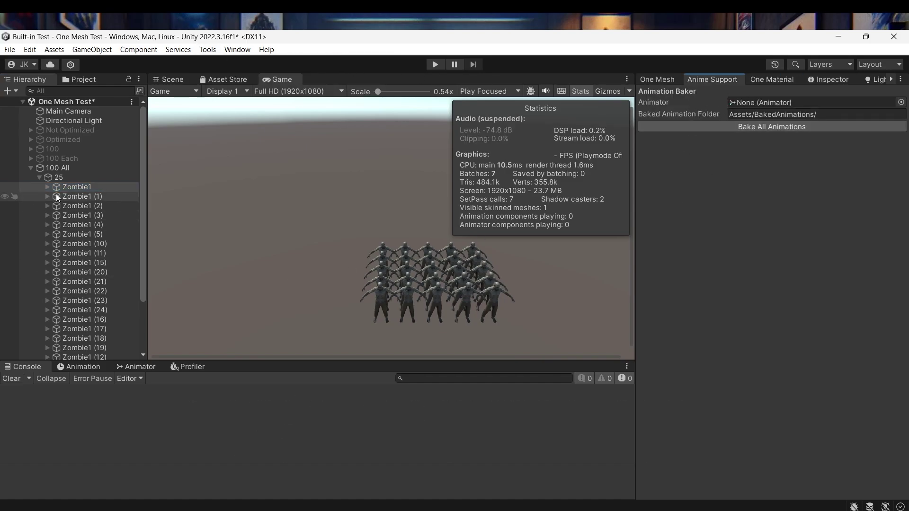
left_click_drag(55, 190, 797, 104)
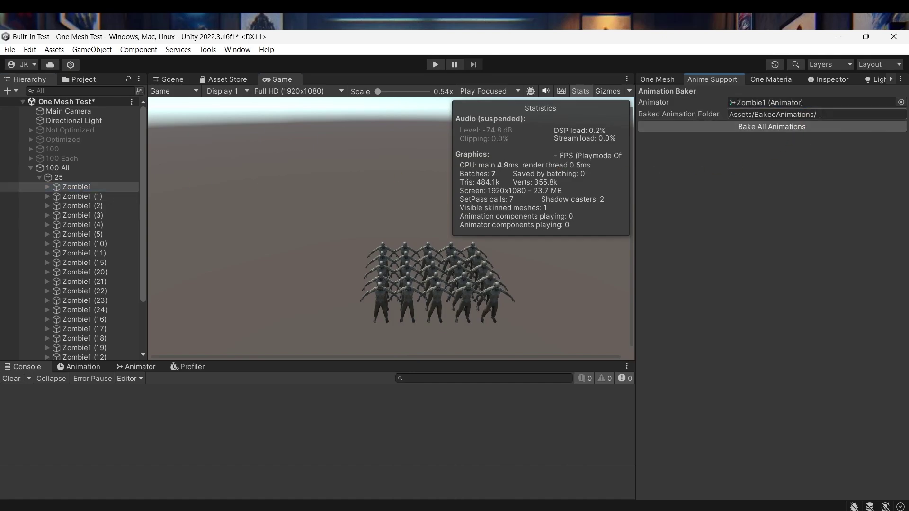
Step: Bake all of Zombie1's animations into Assets/BakedAnimations/ and clear the console
left_click(777, 115)
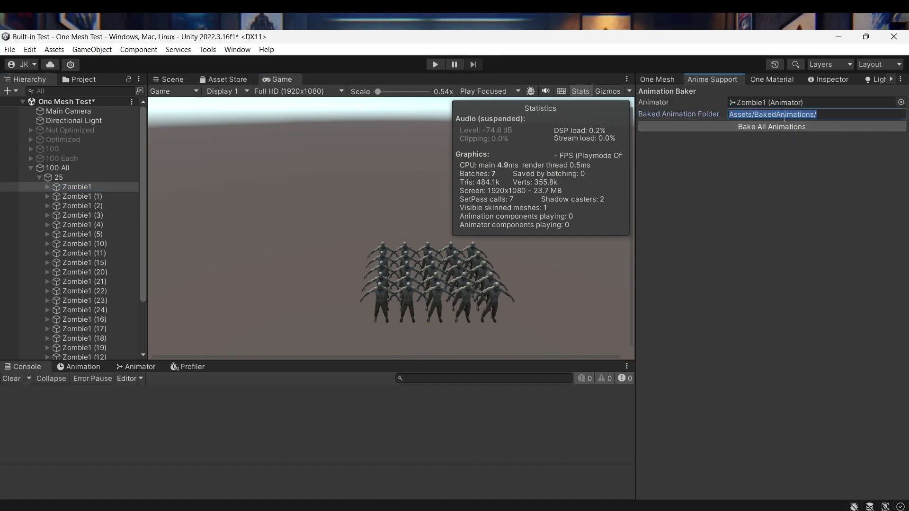
left_click(779, 116)
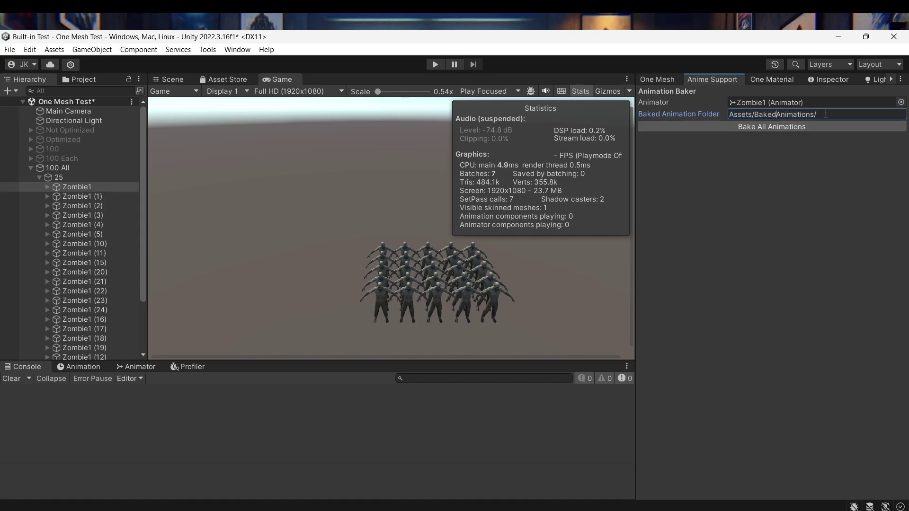
left_click(758, 130)
left_click(10, 378)
Step: Remove the combined mesh from the 25 group with One Mesh and re-enable all its skinned mesh renderers
left_click(69, 195)
scroll(95, 208, "down", 3)
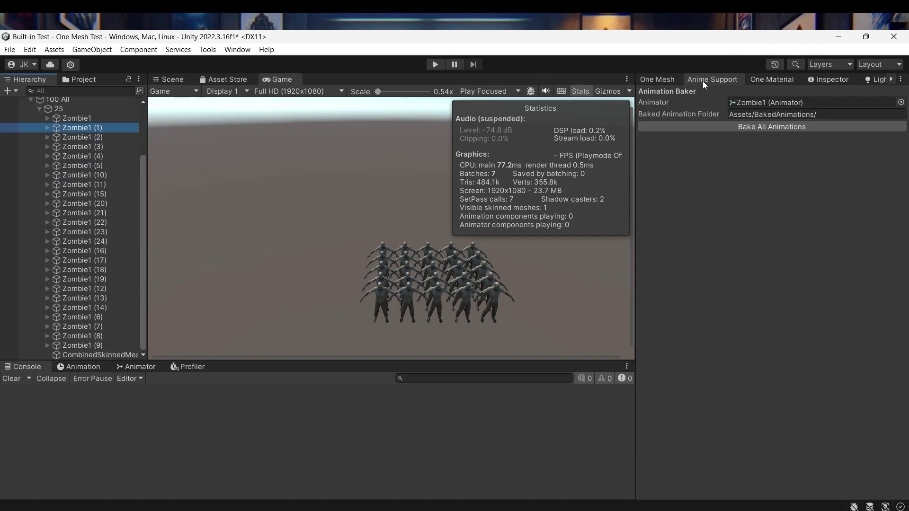
left_click(657, 79)
left_click(682, 323)
left_click(684, 303)
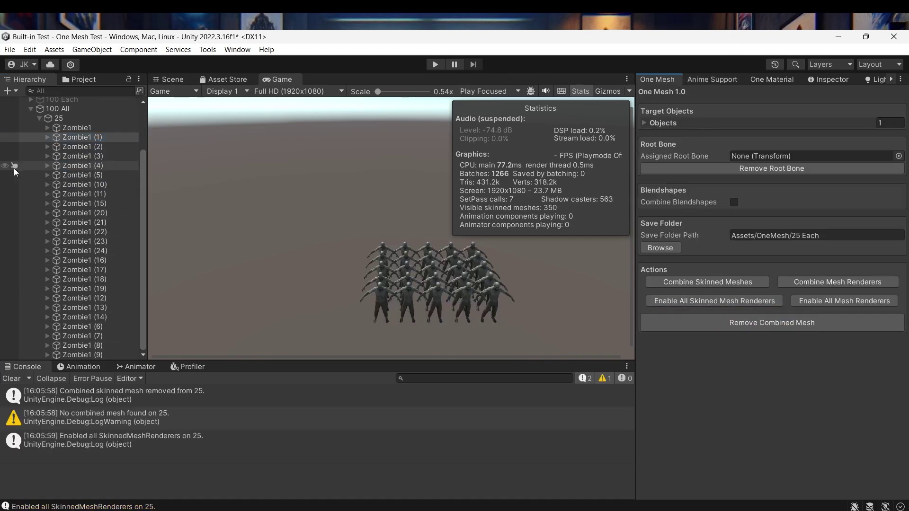
Step: Delete Zombie1 (1) and every other zombie copy in the 25 group, keeping only Zombie1
left_click(79, 138)
left_click(81, 354, "shift")
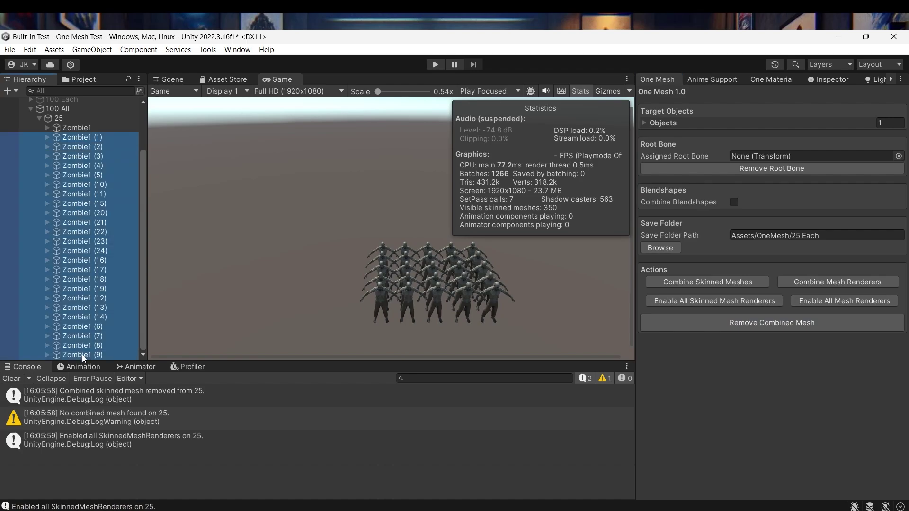
key("Delete")
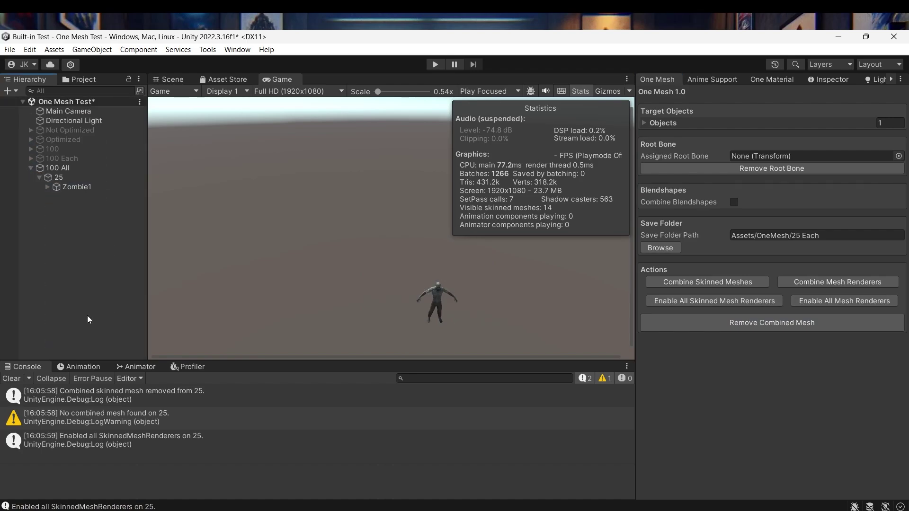
Step: Set the Culling Mode of Zombie1's Animator to Always Animate
left_click(61, 187)
left_click(822, 83)
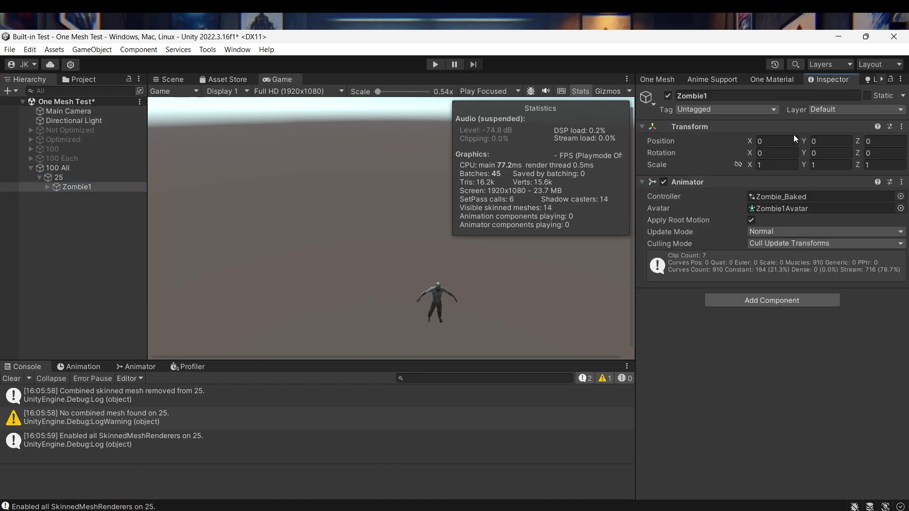
left_click(768, 243)
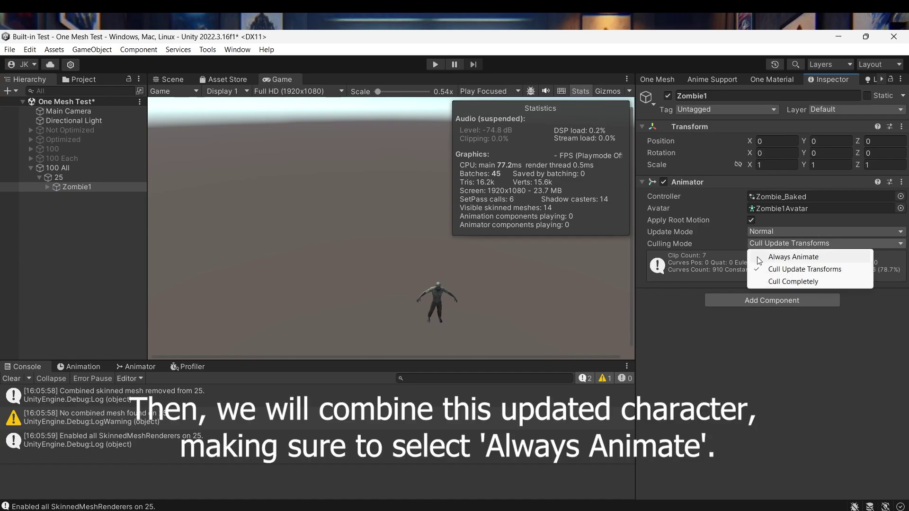
left_click(798, 260)
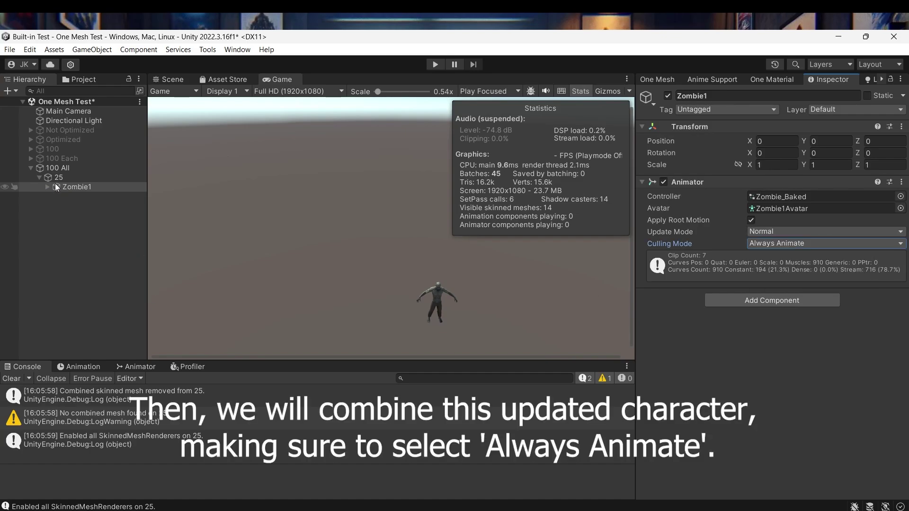
Step: Duplicate Zombie1 in the Scene view to build a row of five spaced zombies
left_click(55, 190)
left_click(170, 79)
left_click_drag(482, 305, 443, 260, "alt")
key("ctrl+d")
left_click_drag(308, 300, 428, 294)
key("ctrl+d")
key("ctrl+d")
key("ctrl+d")
Step: Duplicate the row of five zombies into a second row, and copy both rows behind them to make four rows
left_click(75, 186)
left_click(80, 224, "shift")
left_click_drag(332, 237, 291, 236, "alt")
key("ctrl+d")
left_click(75, 186)
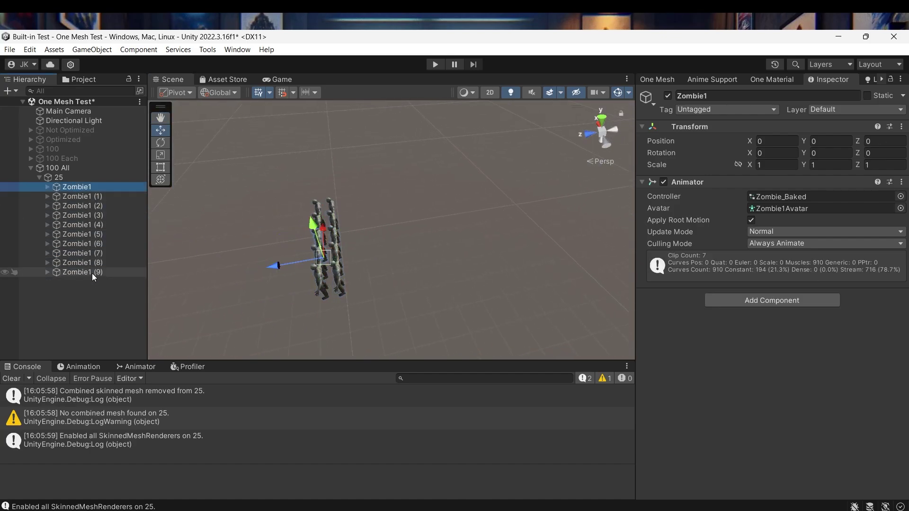
left_click(92, 273, "shift")
key("ctrl+d")
left_click_drag(286, 296, 313, 300)
Step: Duplicate the first row of five zombies as a fifth row at Z -2.46, and check the group in the Game view
left_click(92, 188)
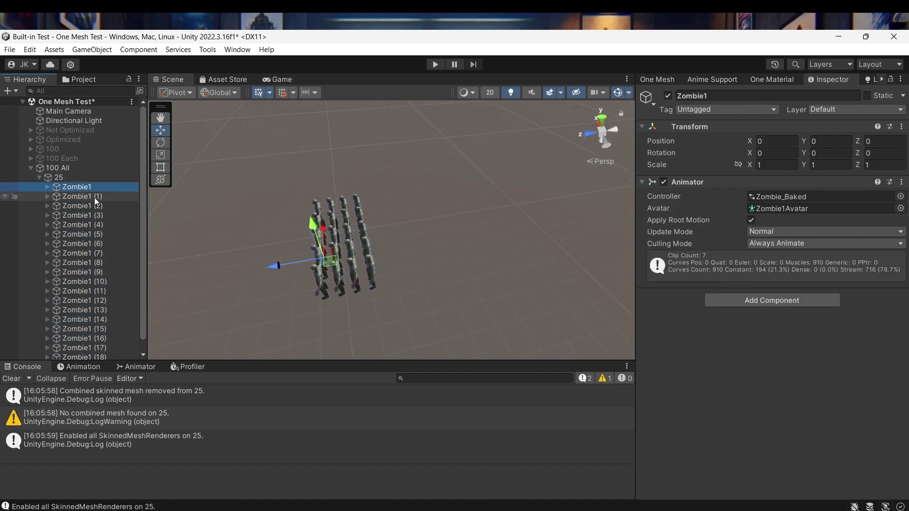
left_click(88, 225, "shift")
key("ctrl+d")
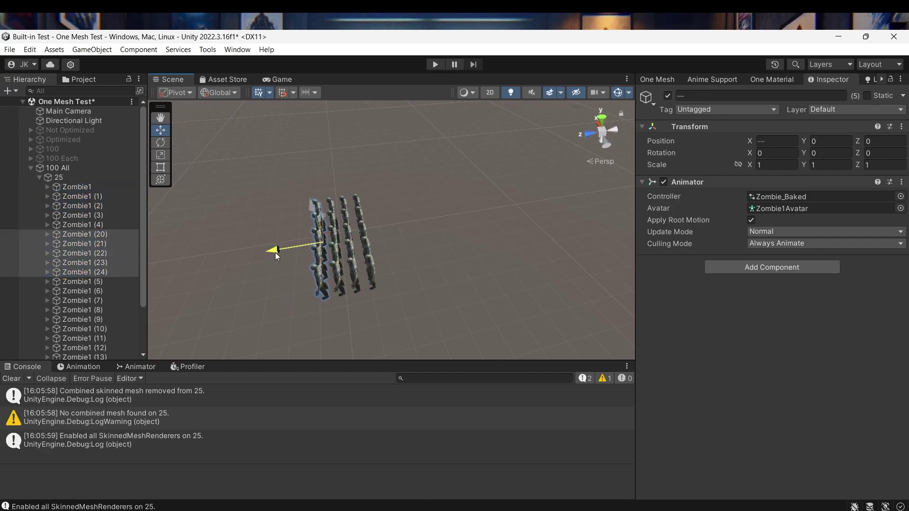
left_click_drag(280, 252, 329, 254)
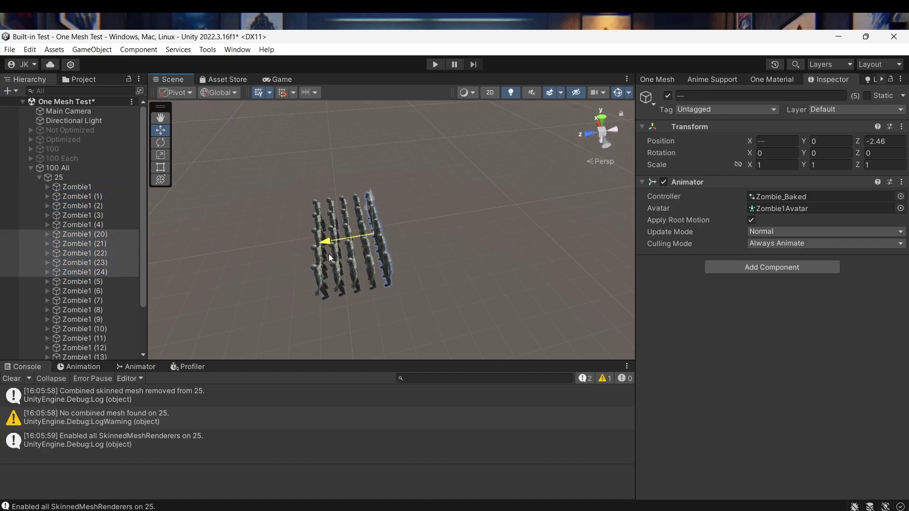
left_click(46, 179)
left_click(281, 79)
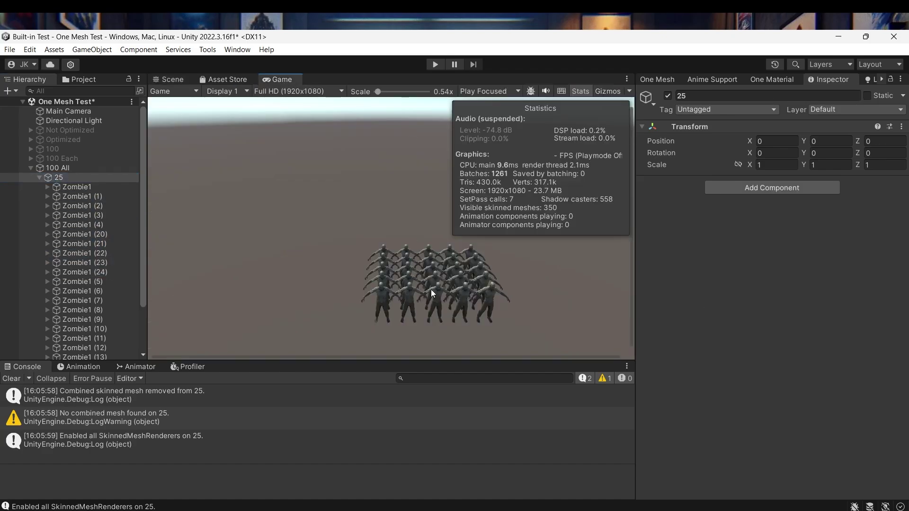
Step: Clear the One Mesh target objects and add the rebuilt 25 group as the only target
left_click(38, 177)
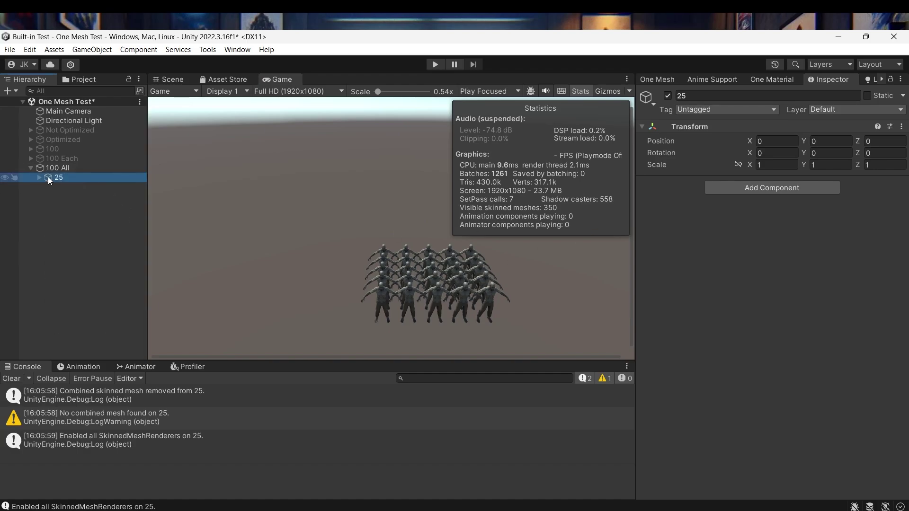
left_click(675, 79)
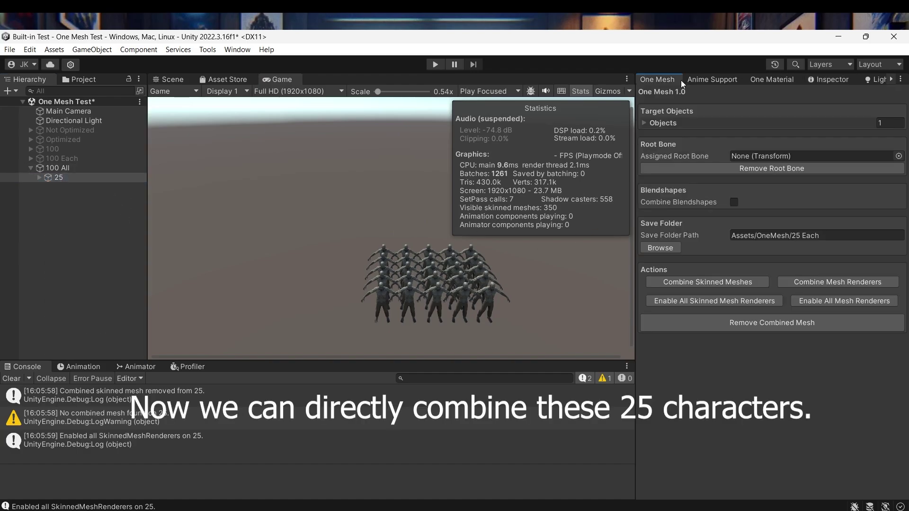
left_click(887, 123)
type("0")
left_click(646, 123)
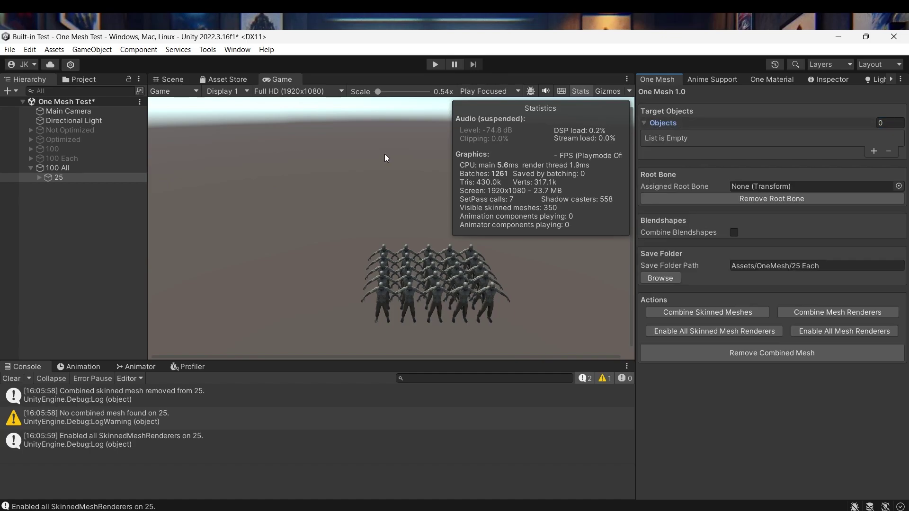
left_click_drag(58, 177, 740, 119)
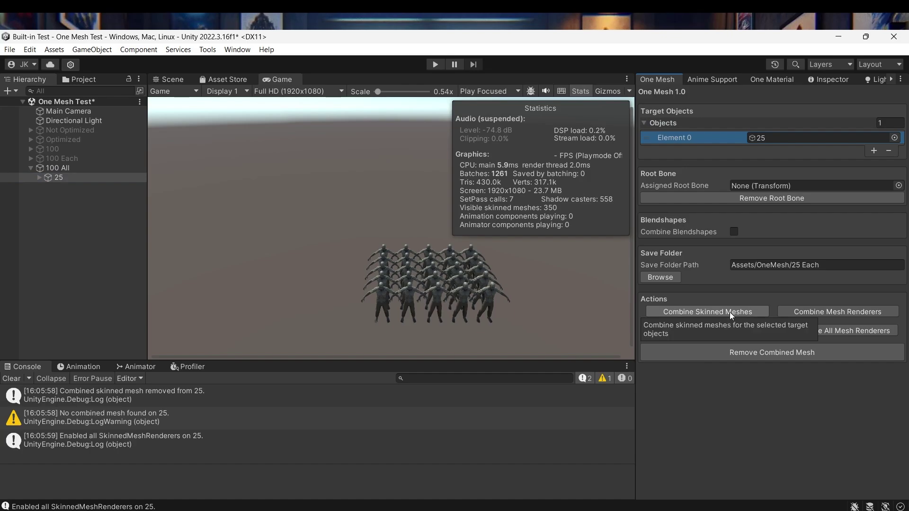
Step: Set the save folder path to Assets/OneMesh/25 all and combine the group's skinned meshes
left_click(837, 265)
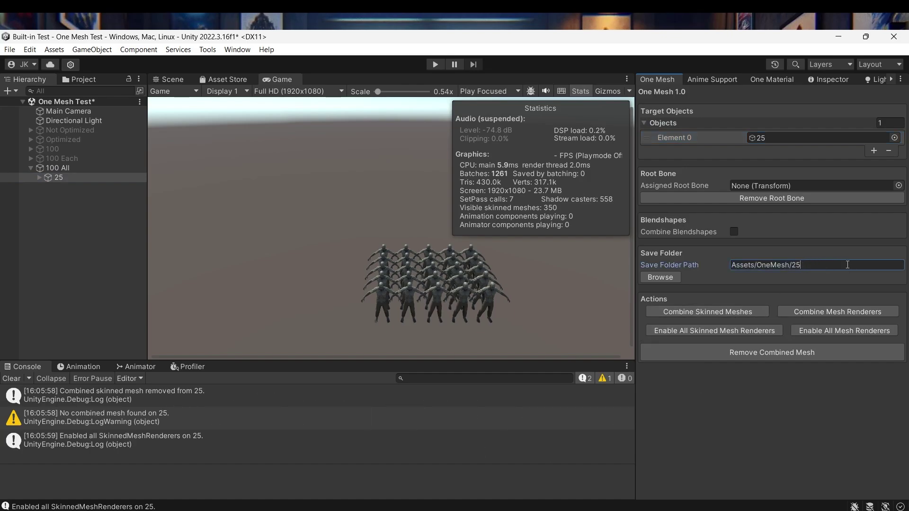
type("all")
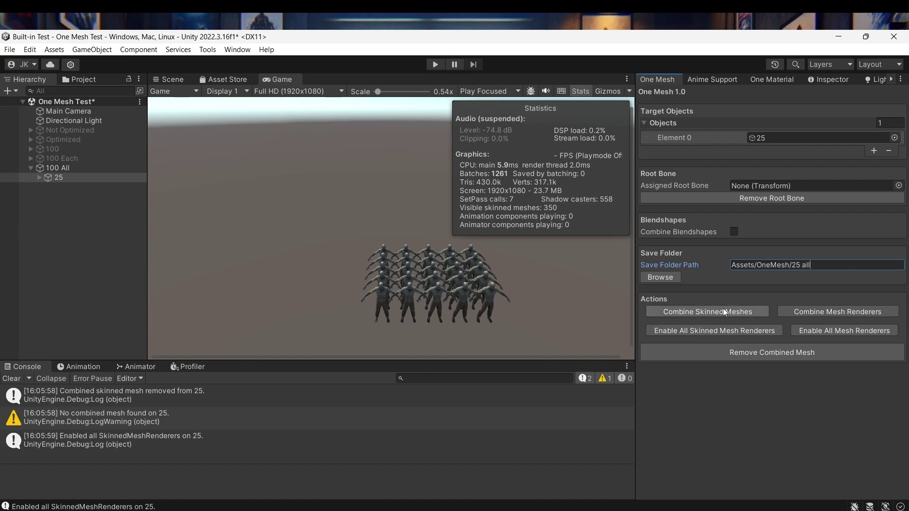
left_click(723, 308)
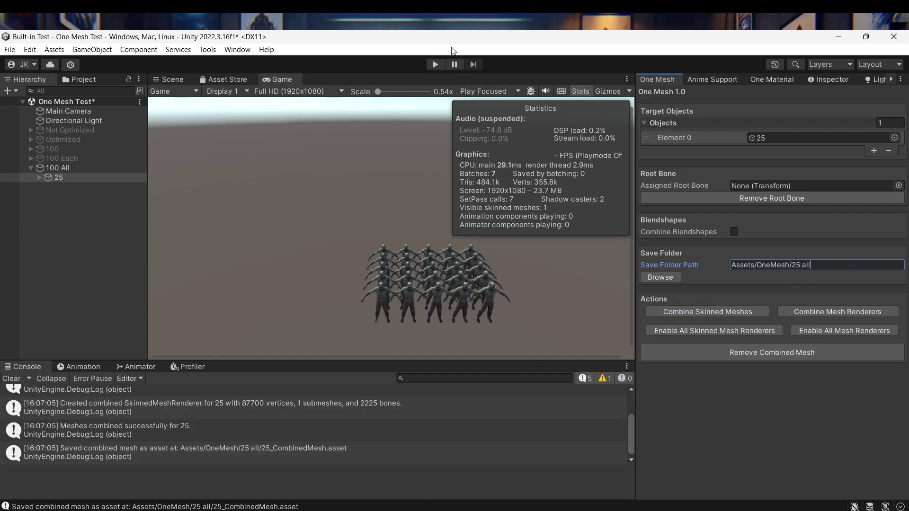
Step: Test the combined group's baked animations in Play mode, and stop playback
left_click(434, 67)
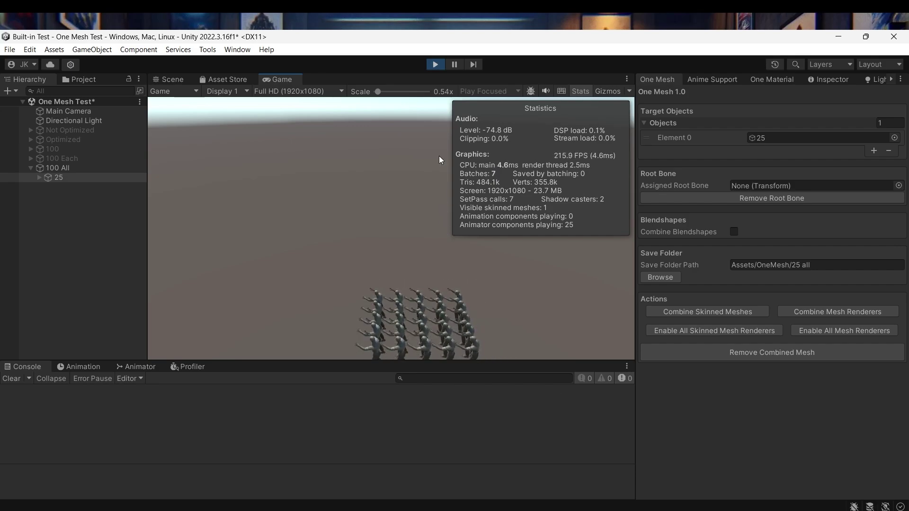
left_click(436, 64)
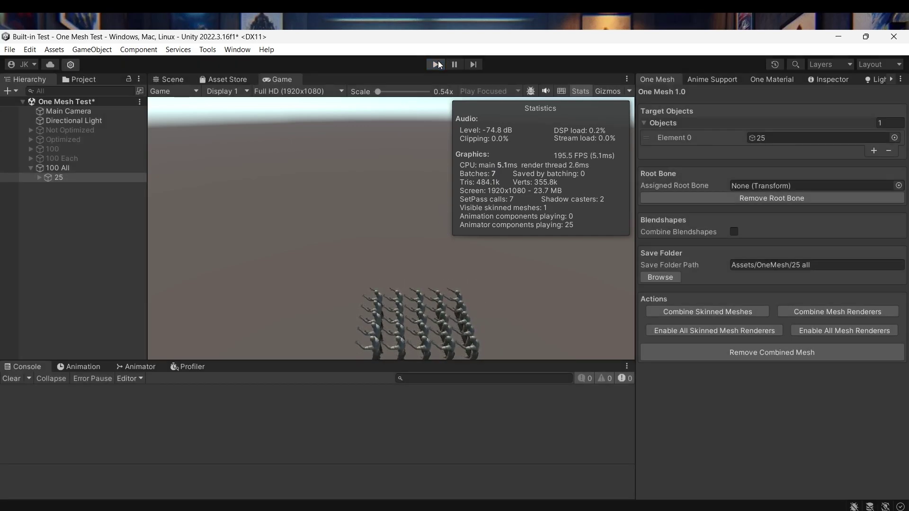
Step: Select all 25 zombies in the 25 group and turn off Apply Root Motion on their Animators
left_click(39, 178)
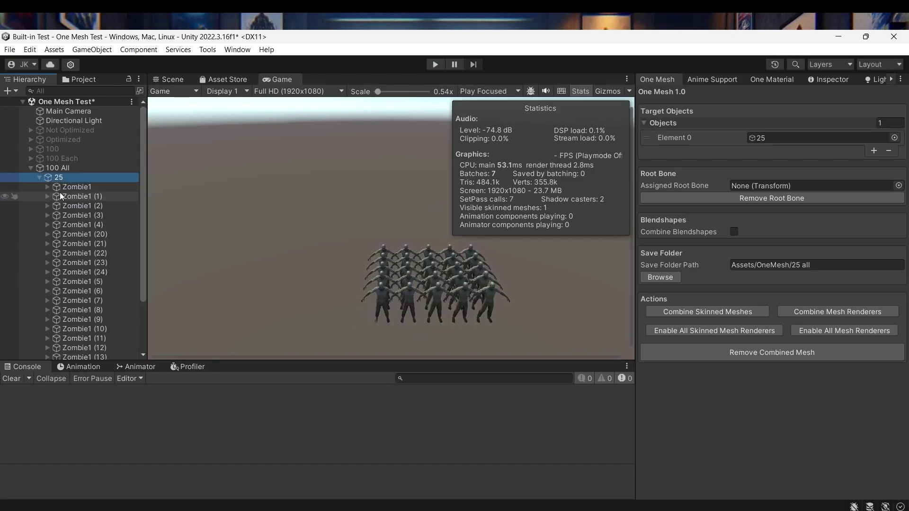
left_click(76, 187)
scroll(95, 265, "down", 3)
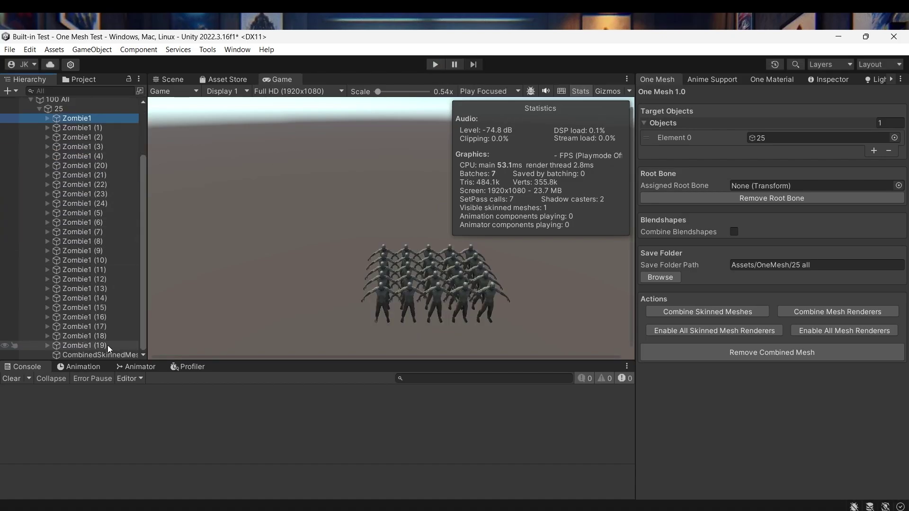
left_click(107, 346, "shift")
left_click(811, 78)
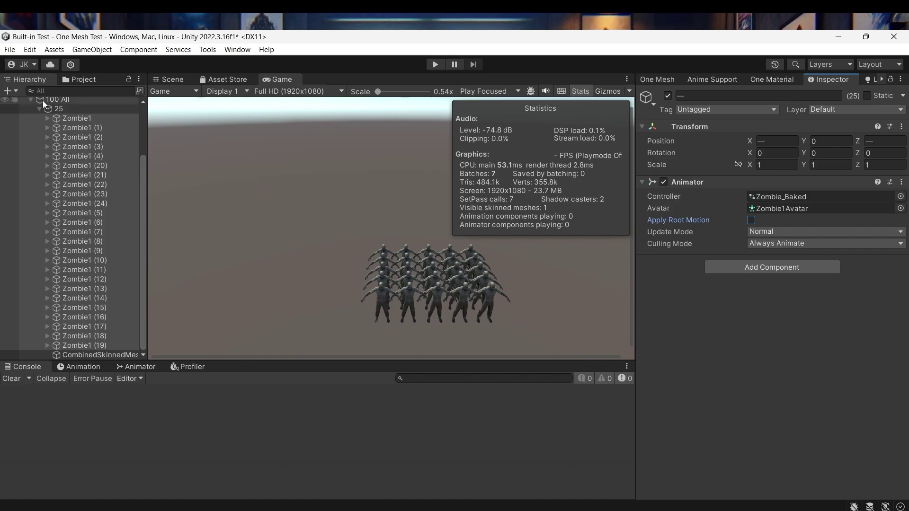
Step: Show the contents of the BakedAnimations folder, and examine the combined zombies' animation in the Scene view during Play mode
left_click(89, 81)
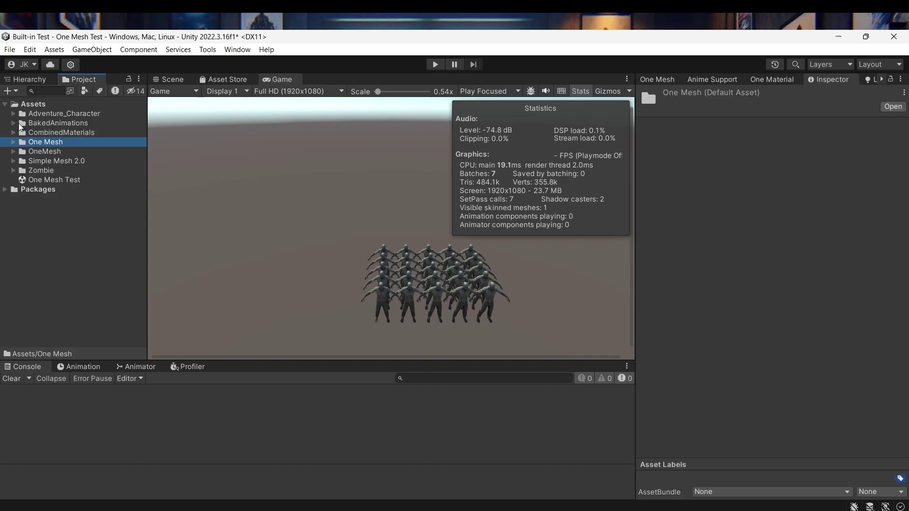
left_click(14, 123)
left_click(434, 65)
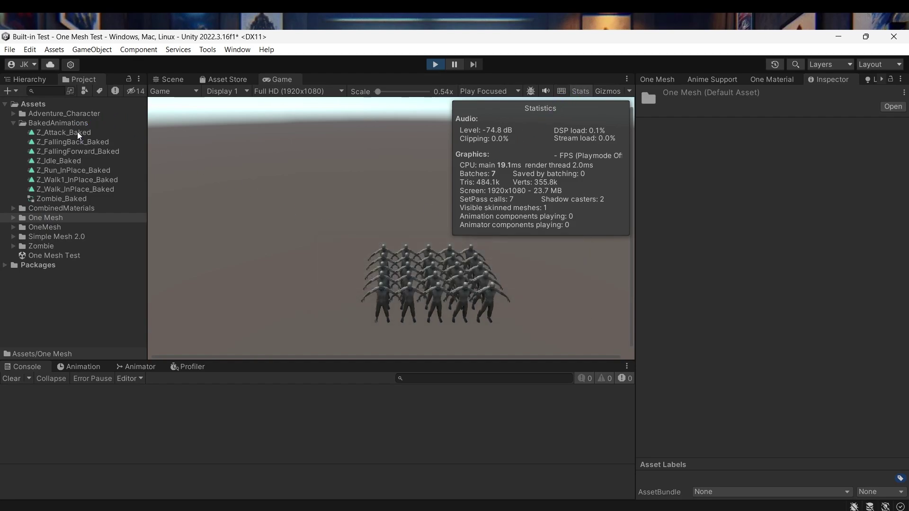
left_click(170, 79)
left_click_drag(350, 243, 472, 234, "alt")
middle_click_drag(471, 231, 490, 260)
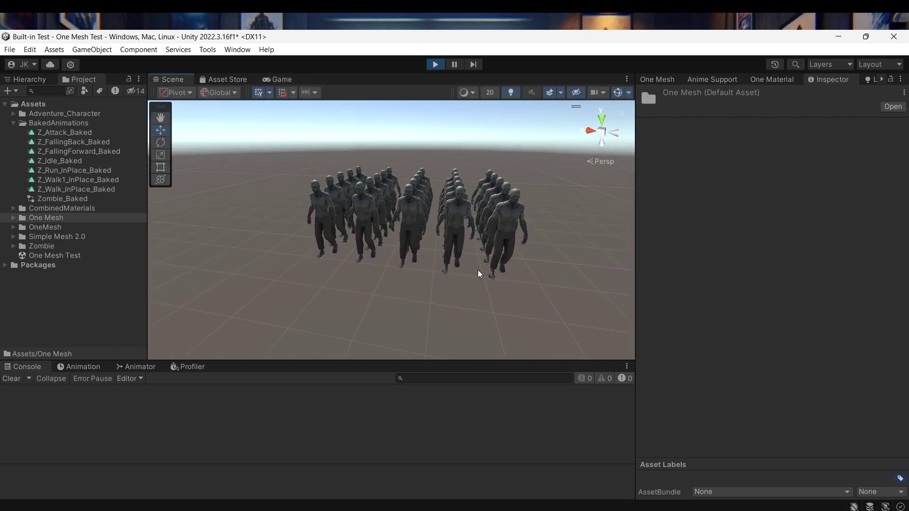
left_click_drag(485, 270, 479, 254, "alt")
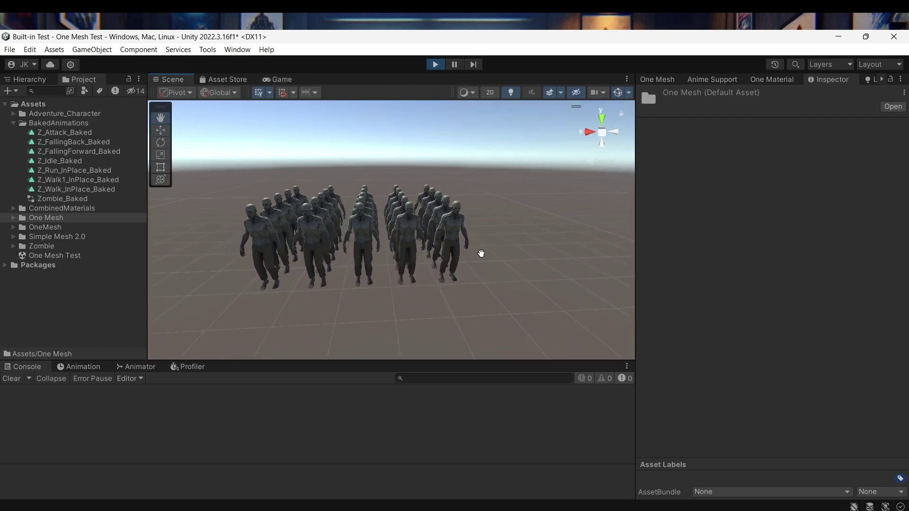
Step: Enable Bake Into Pose under Root Transform Position (Y) for the Z_FallingBack_Baked and Z_FallingForward_Baked clips
left_click(79, 133)
left_click(87, 144)
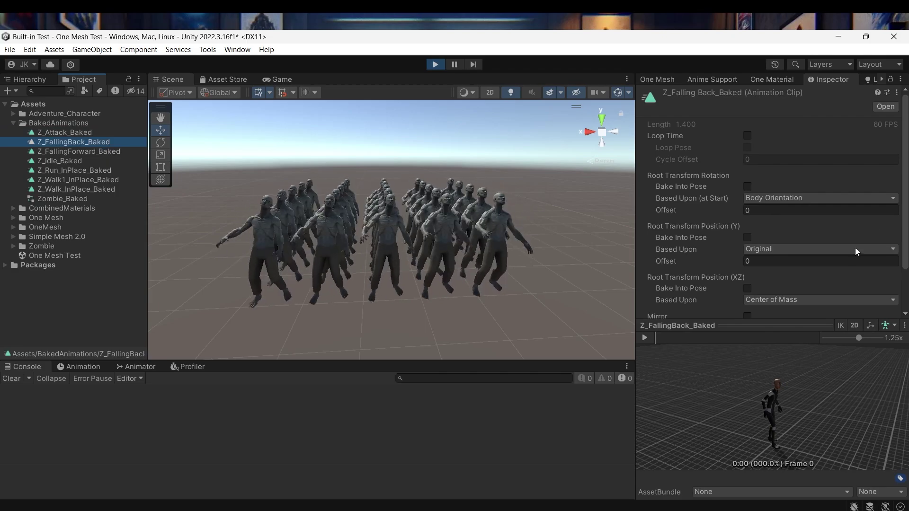
left_click(747, 237)
scroll(782, 239, "down", 2)
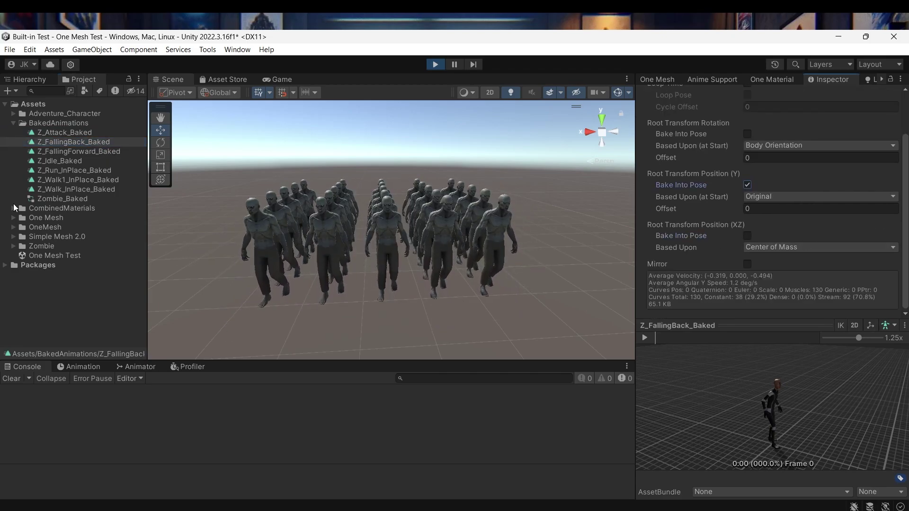
left_click(78, 152)
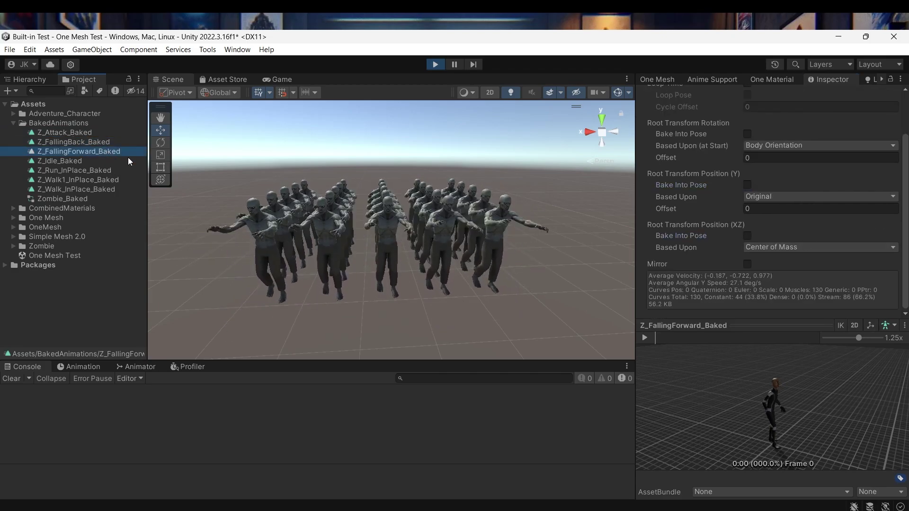
left_click(747, 184)
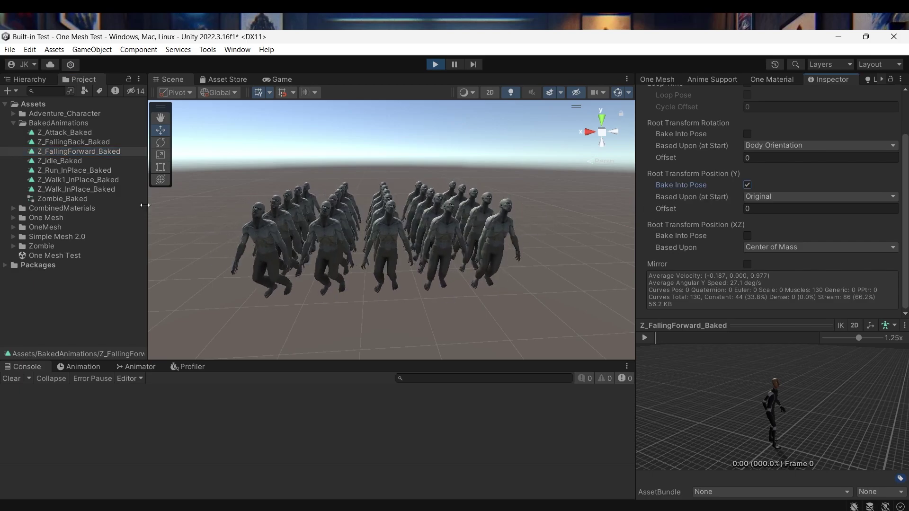
Step: Check the root transform settings of the baked walk and run clips, and select the first zombie in the 25 group
left_click(115, 181)
left_click(113, 189)
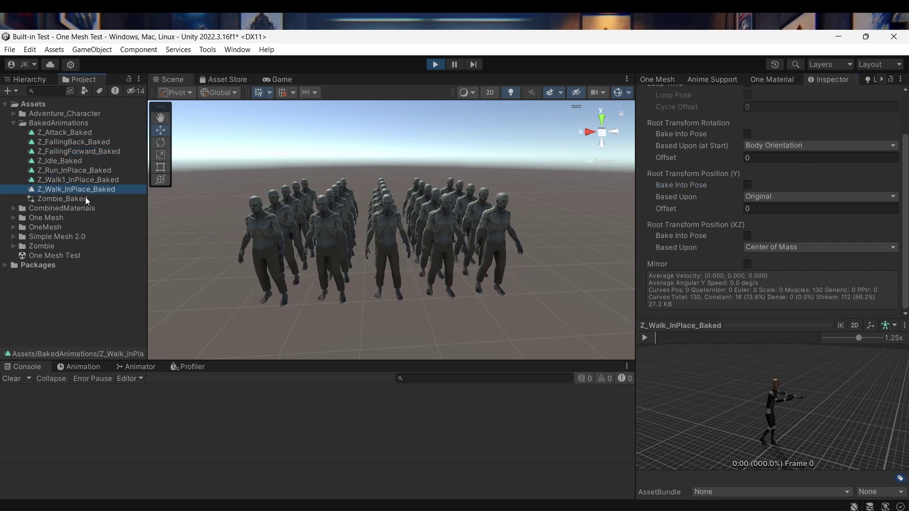
left_click(110, 171)
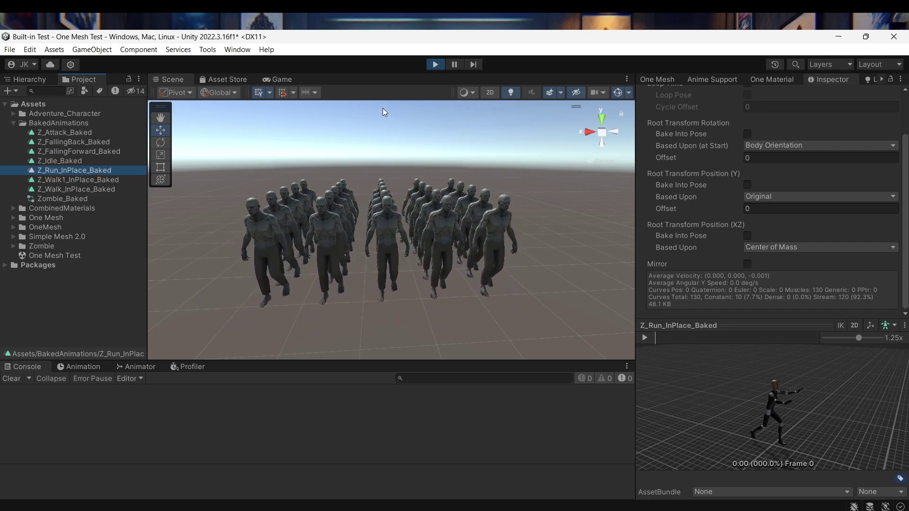
scroll(739, 175, "up", 2)
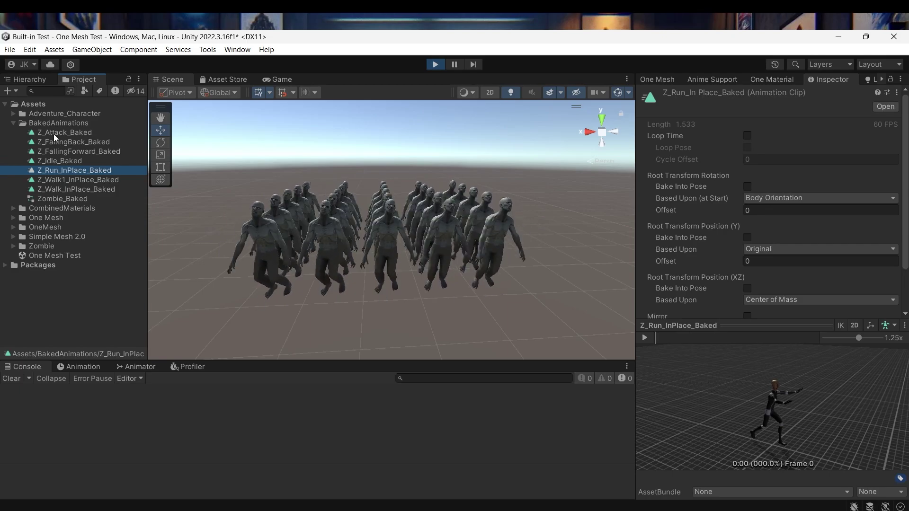
left_click(29, 79)
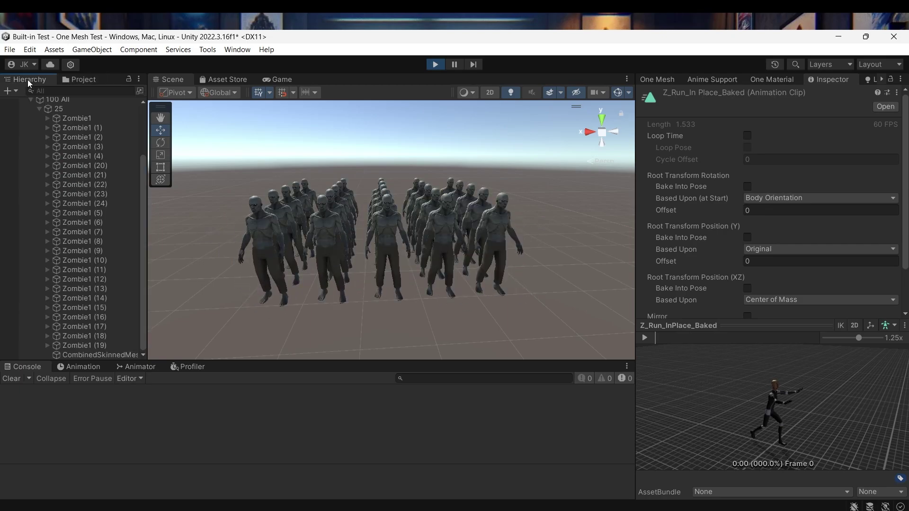
left_click(78, 118)
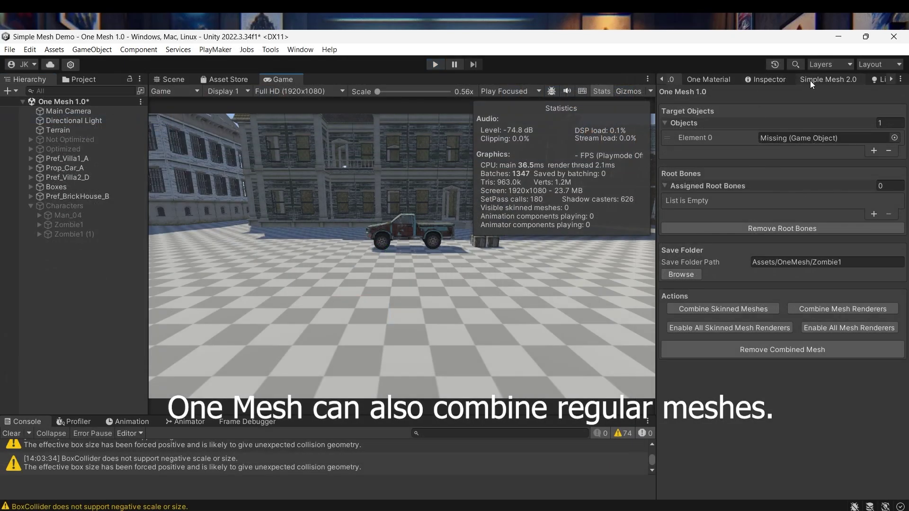
Step: Run the uncombined building scene in Play mode and view it from farther away by moving the Main Camera to Z 563.54 and adjusting its height
left_click(768, 78)
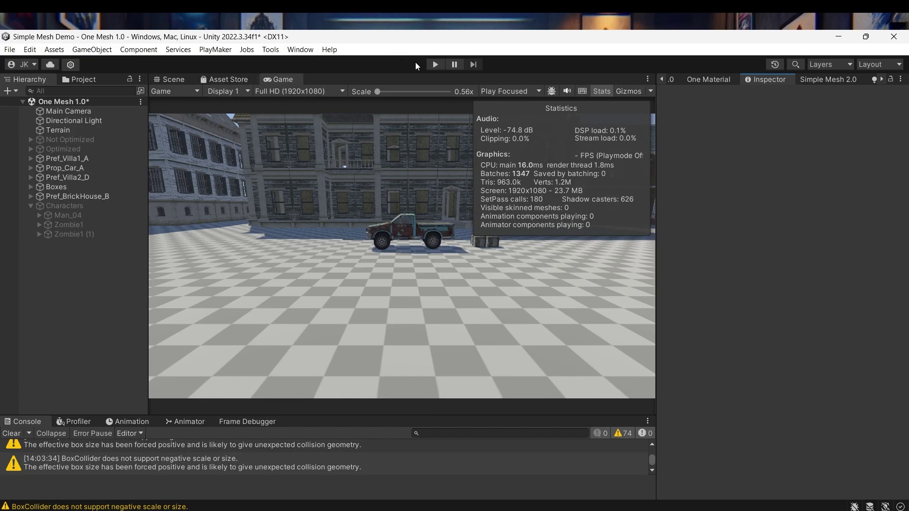
left_click(436, 64)
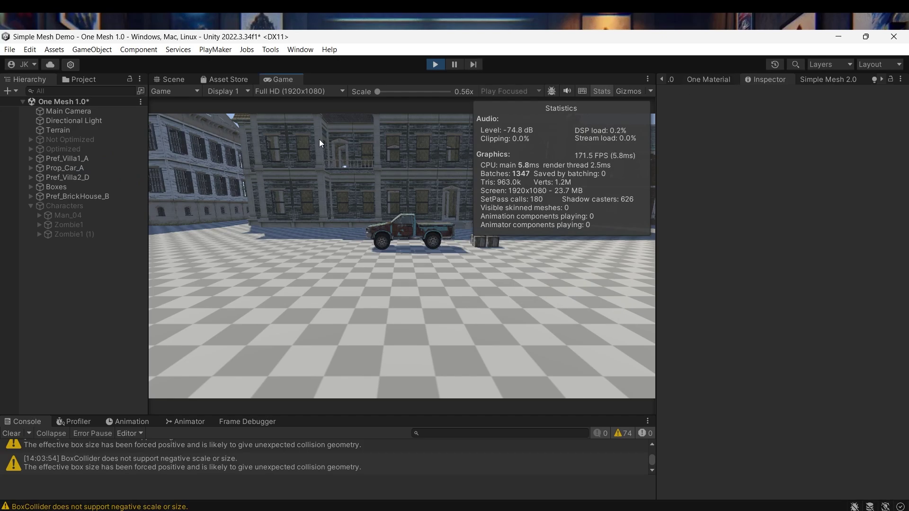
left_click(71, 111)
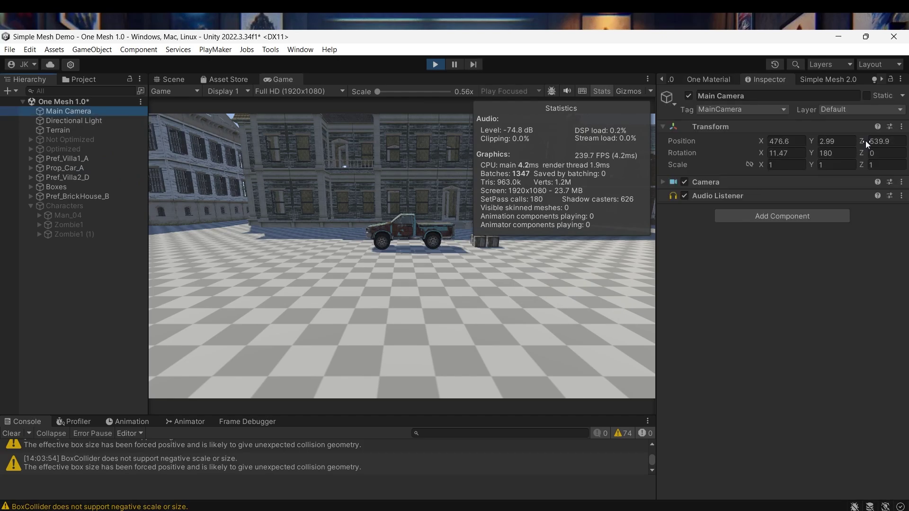
left_click_drag(865, 140, 888, 141)
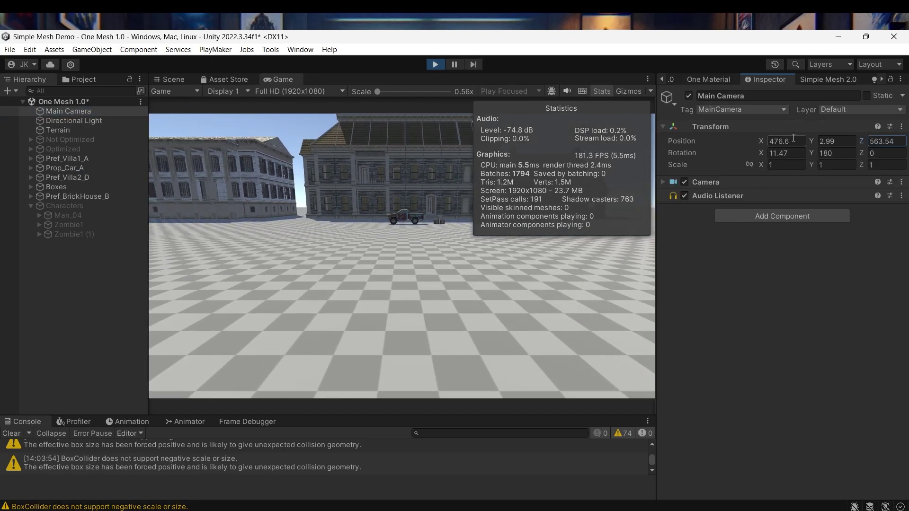
left_click_drag(814, 144, 828, 142)
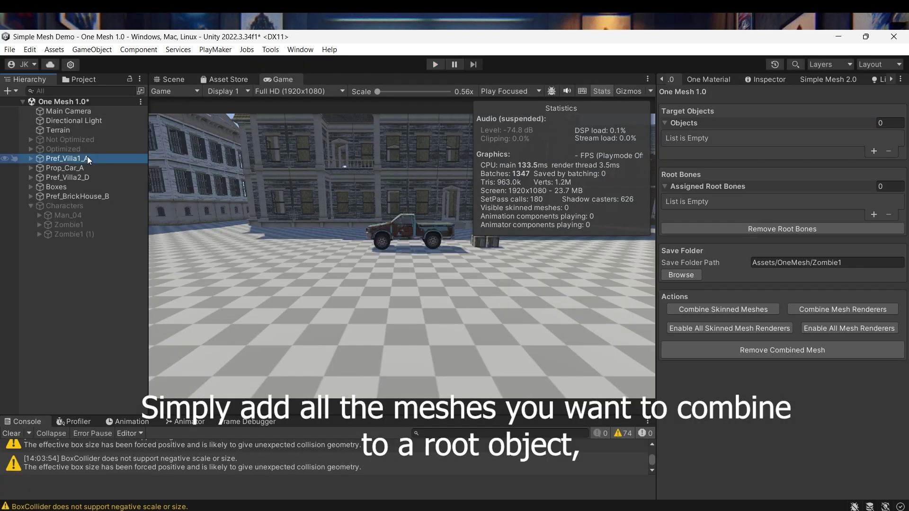
Step: Group Pref_Villa1_A, Prop_Car_A, Pref_Villa2_D, Boxes and Pref_BrickHouse_B under a new empty parent
left_click(66, 197, "shift")
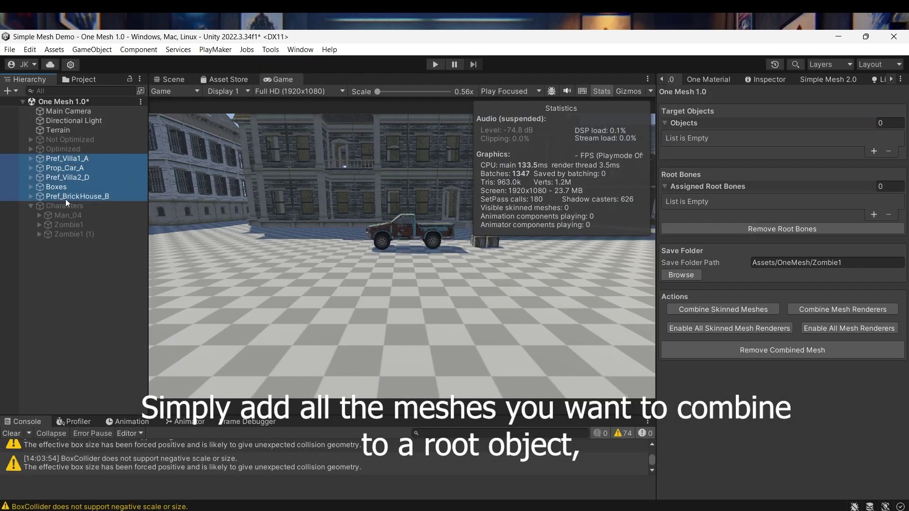
right_click(66, 199)
mouse_move(157, 275)
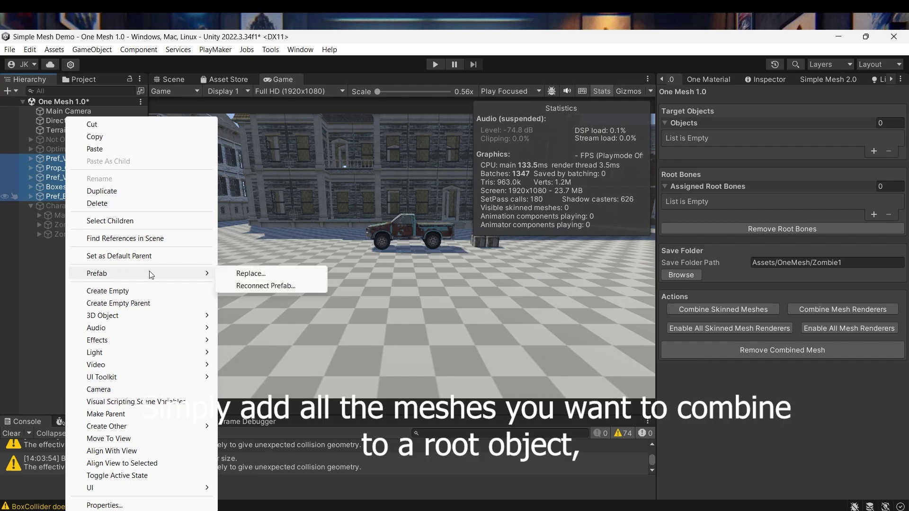
left_click(164, 303)
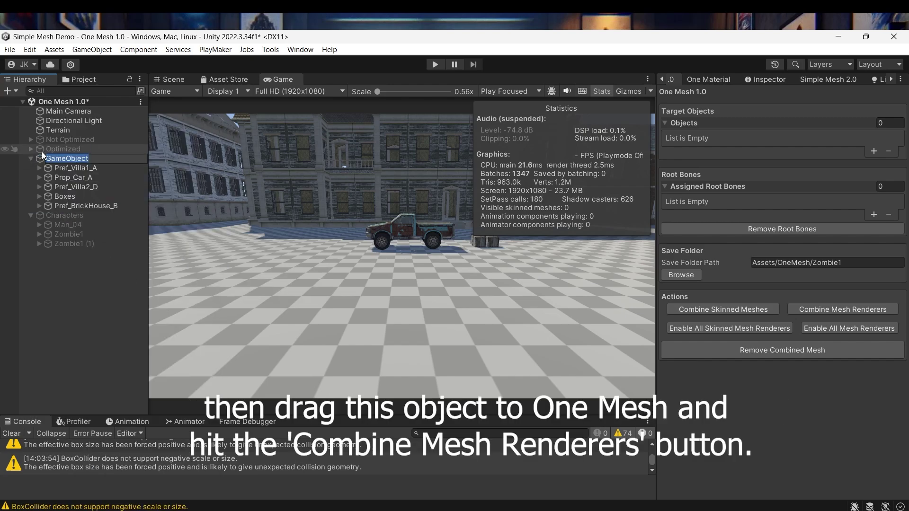
Step: Add the new parent GameObject to One Mesh's target objects and combine its mesh renderers
left_click(40, 161)
left_click_drag(40, 161, 716, 124)
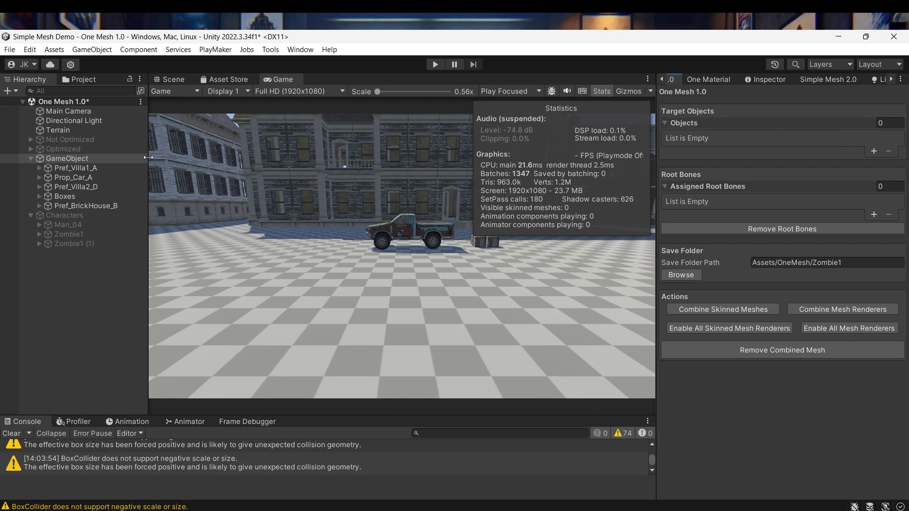
left_click_drag(62, 156, 712, 126)
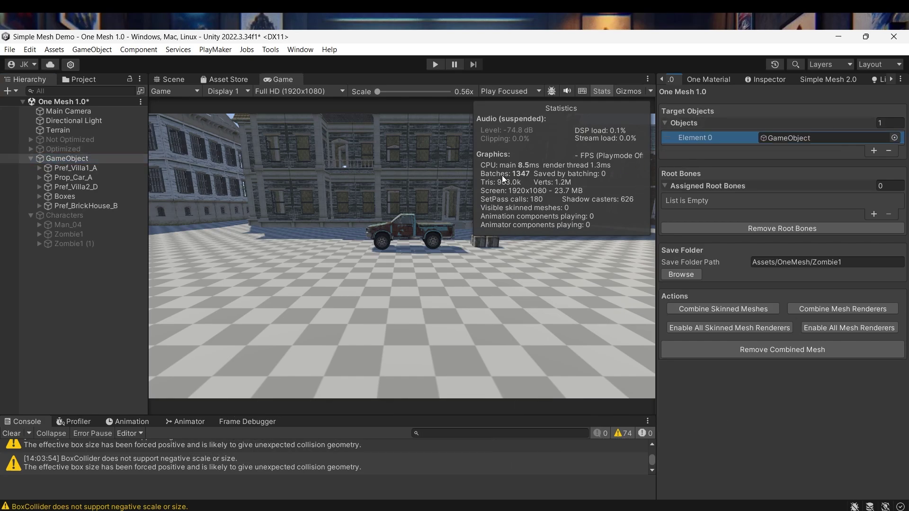
left_click(822, 309)
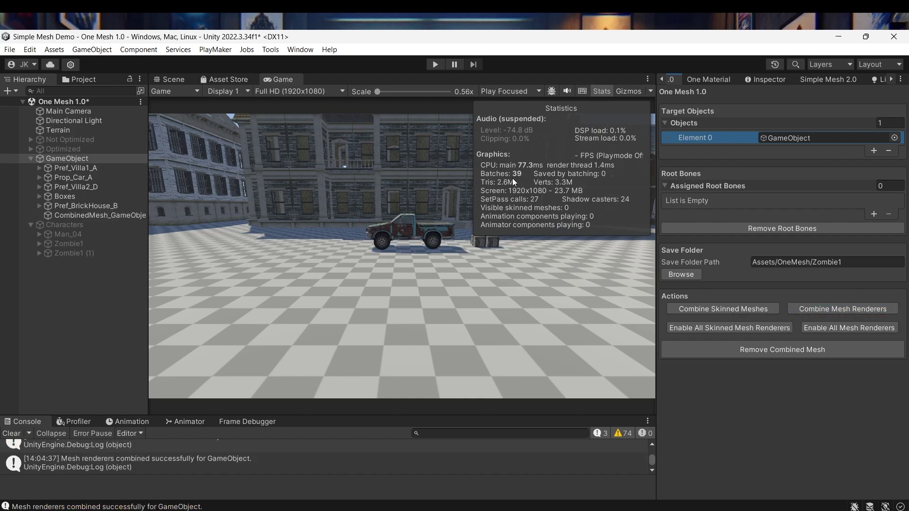
Step: Inspect the combined mesh's components and materials in Play mode, and look over the Simple Mesh 2.0 settings
left_click(127, 215)
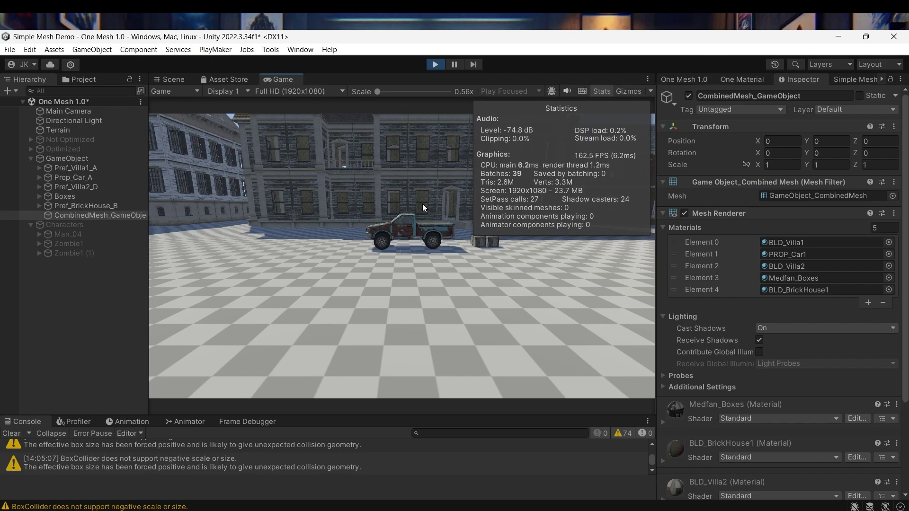
left_click(843, 84)
left_click(890, 81)
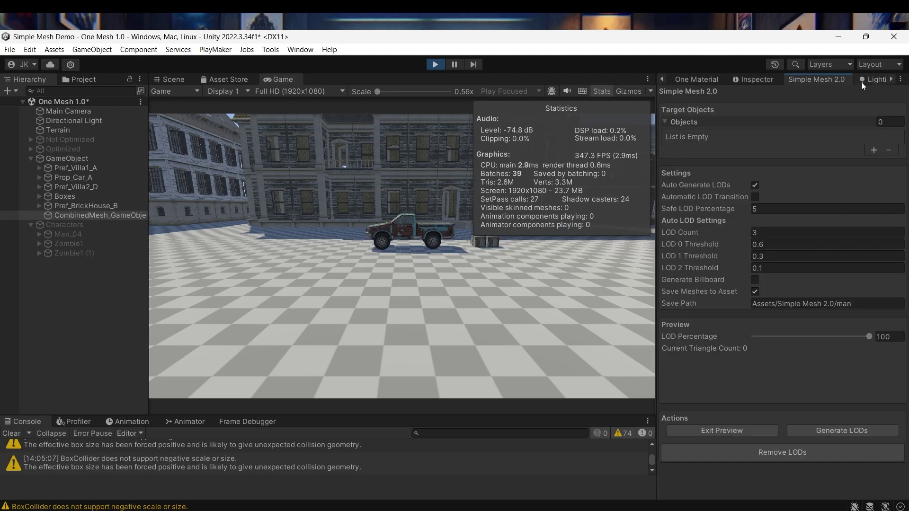
left_click(750, 79)
Step: View the combined buildings from above by moving the Main Camera to Y 23.8 and Z 575.64 and adjusting its X position
left_click(71, 111)
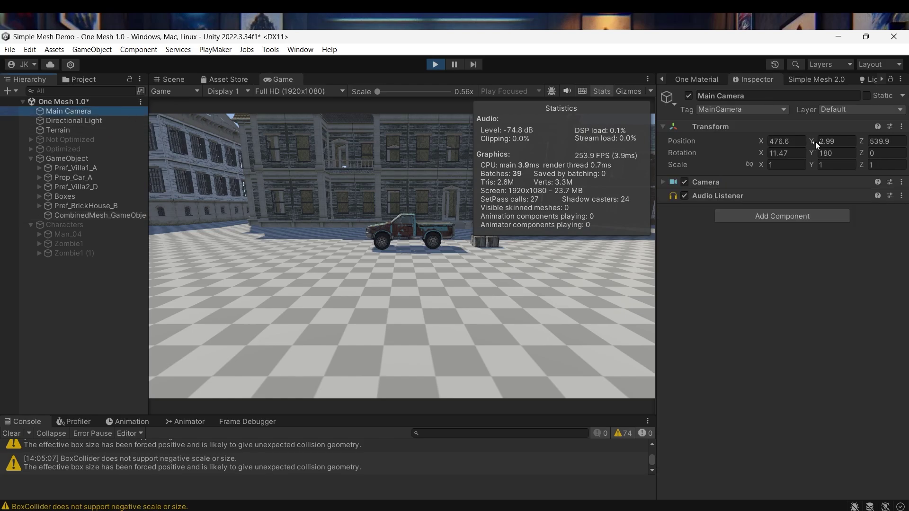
left_click_drag(862, 144, 581, 157)
left_click_drag(814, 140, 837, 142)
left_click_drag(761, 141, 769, 142)
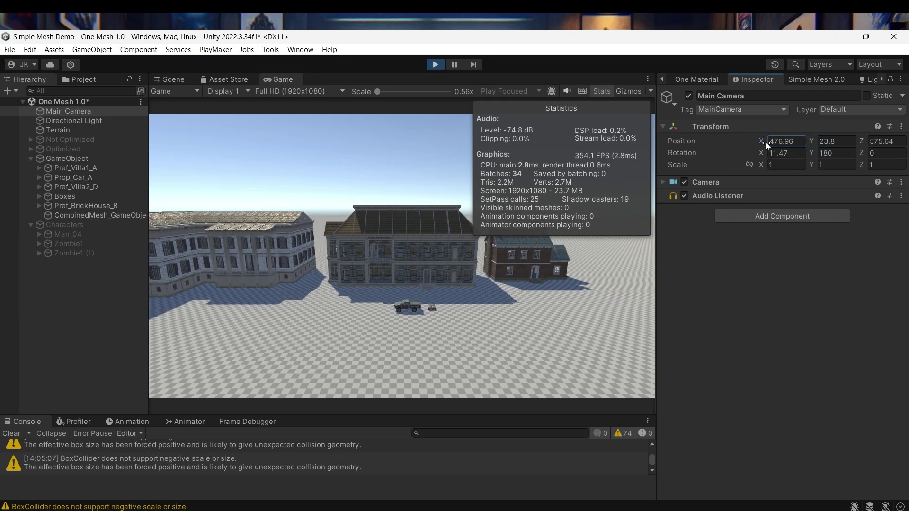
Step: Deactivate and reactivate CombinedMesh_GameObject twice to compare the scene with and without it
left_click(97, 215)
left_click(688, 95)
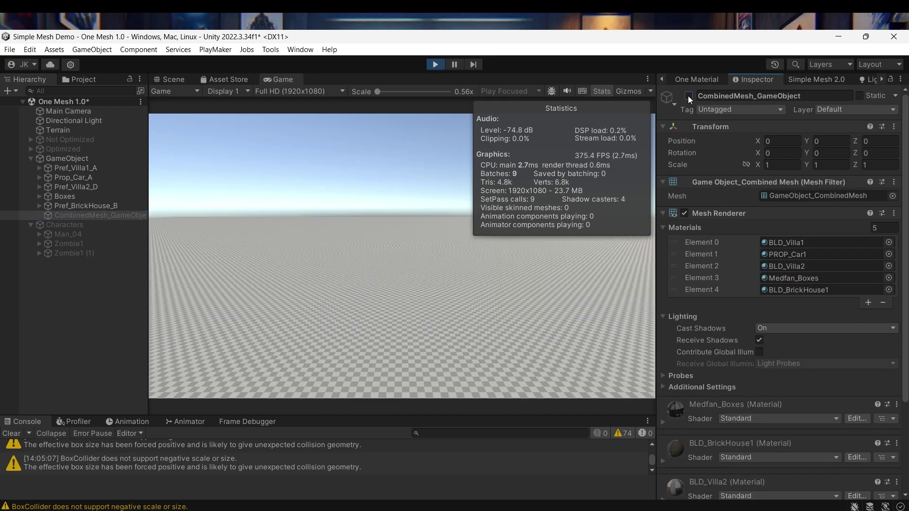
left_click(688, 96)
left_click(688, 96)
left_click(689, 95)
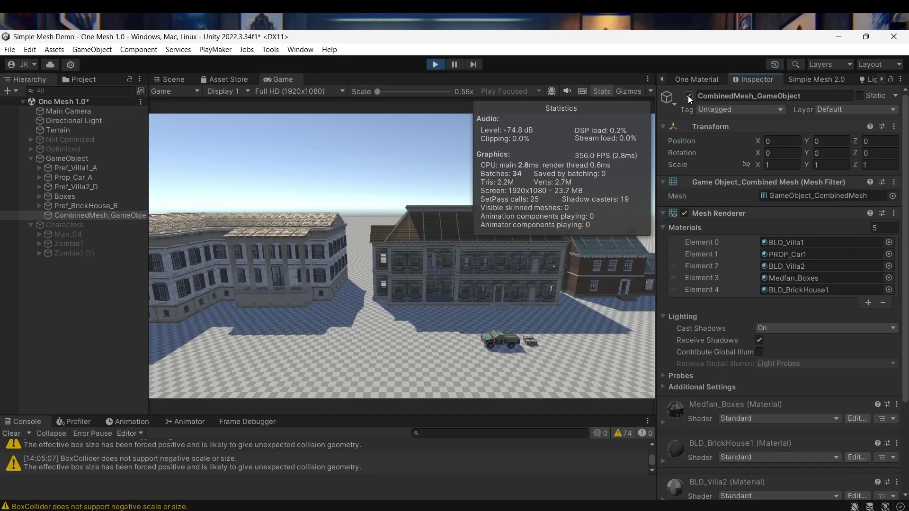
Step: Set the combined mesh's Cast Shadows to Off for comparison, and restore it to On
left_click(765, 329)
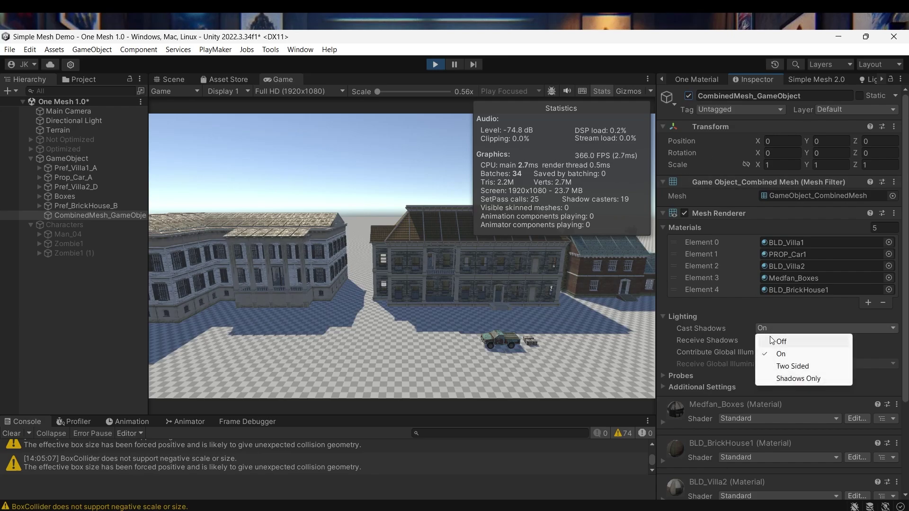
left_click(775, 341)
left_click(777, 330)
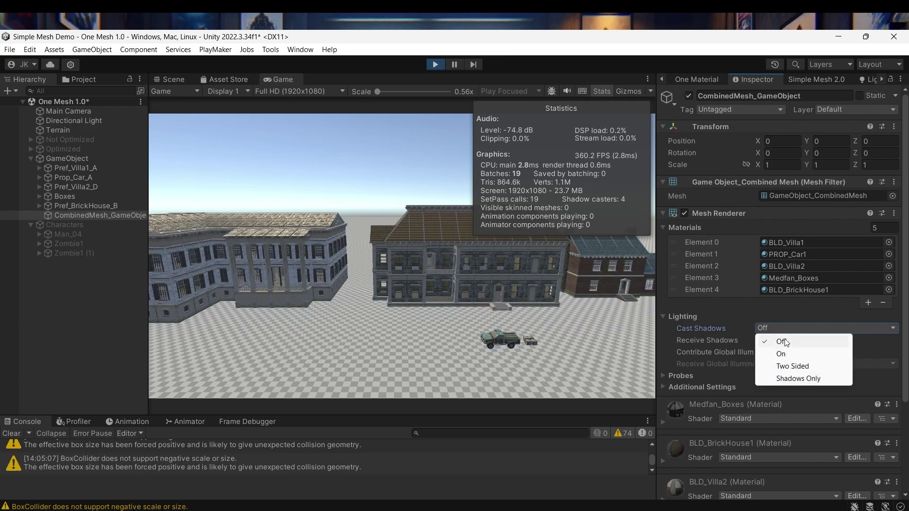
left_click(784, 352)
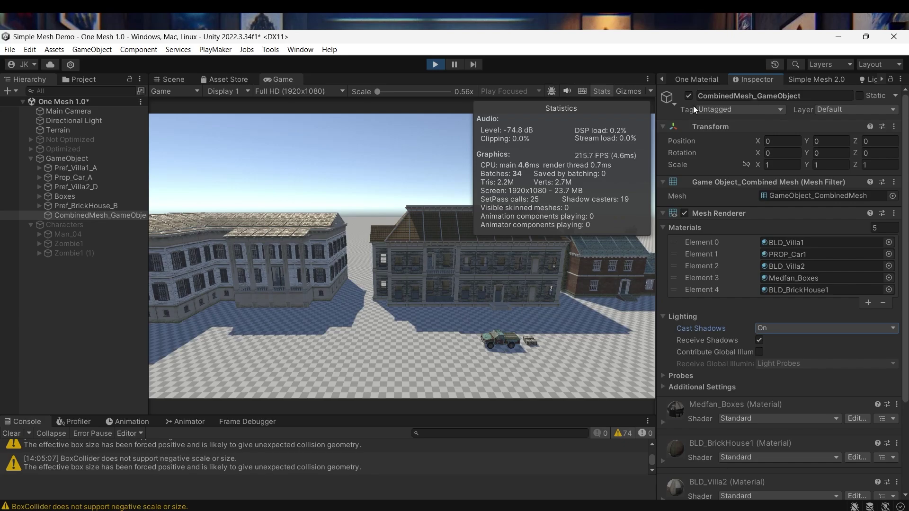